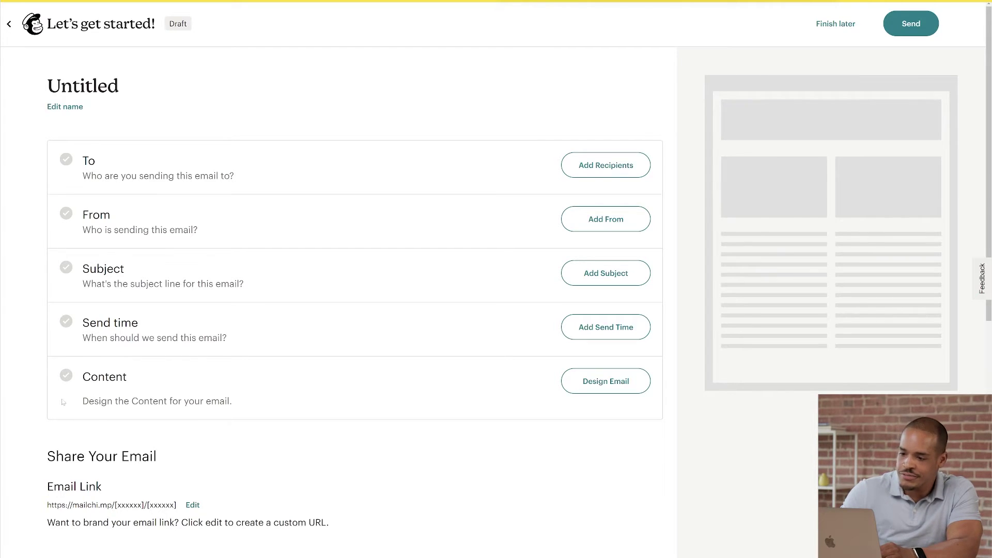
Step: Rename the untitled draft email to 'Farmer's Market Promo' and save the name
click(65, 107)
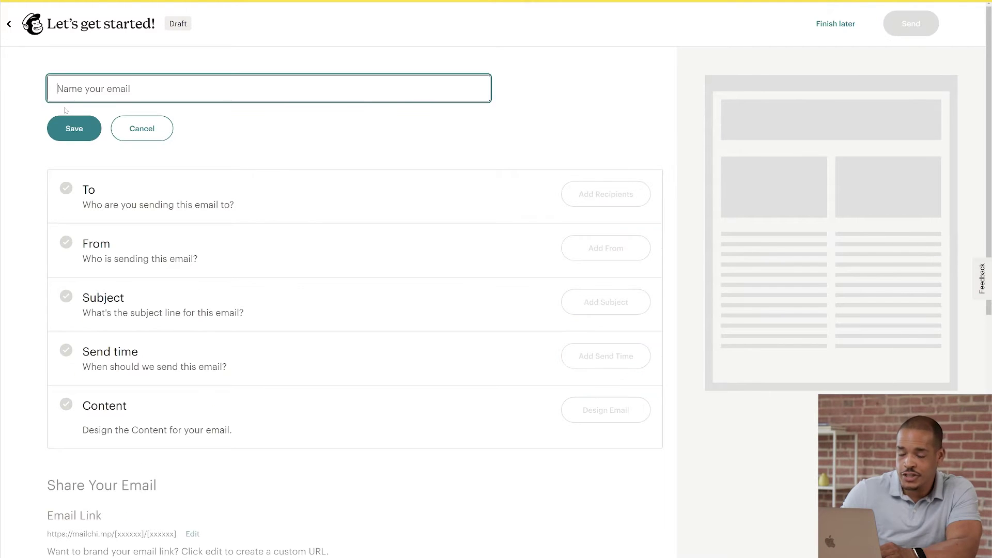
text(Farmer's)
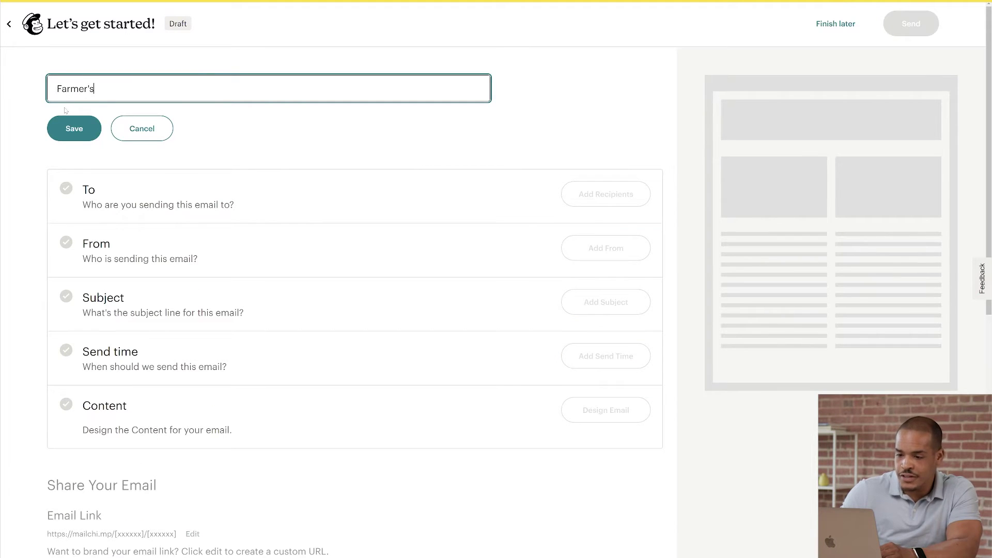
text( Market Promo)
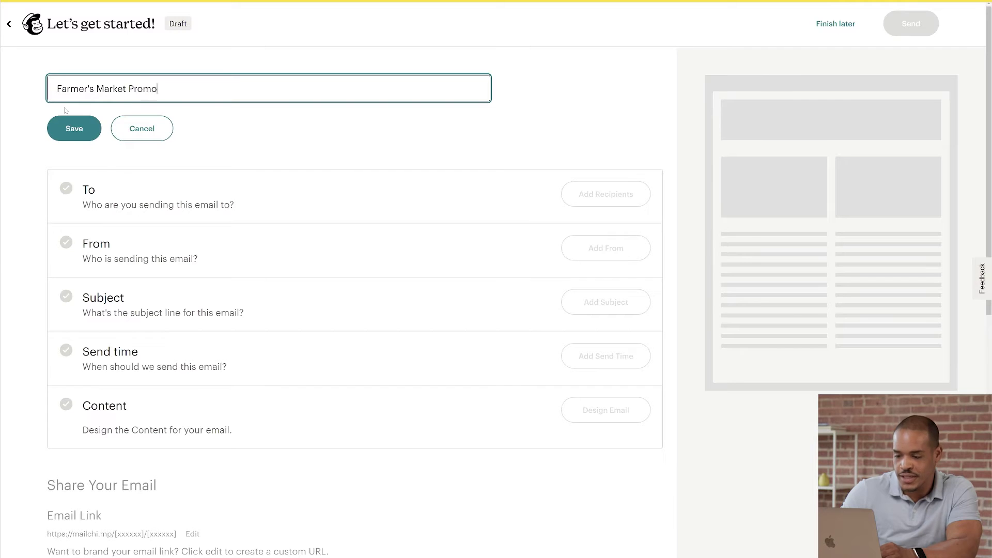
click(70, 124)
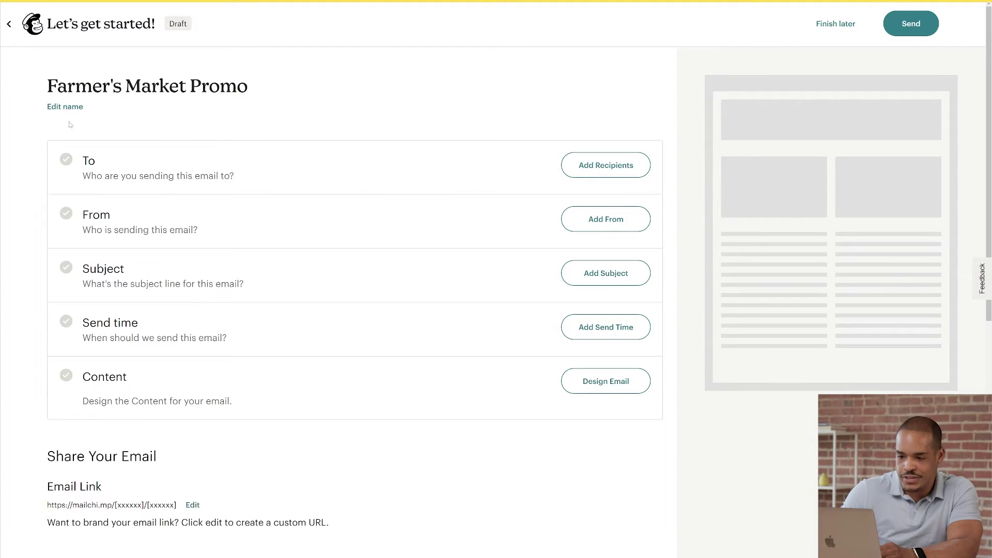
click(580, 171)
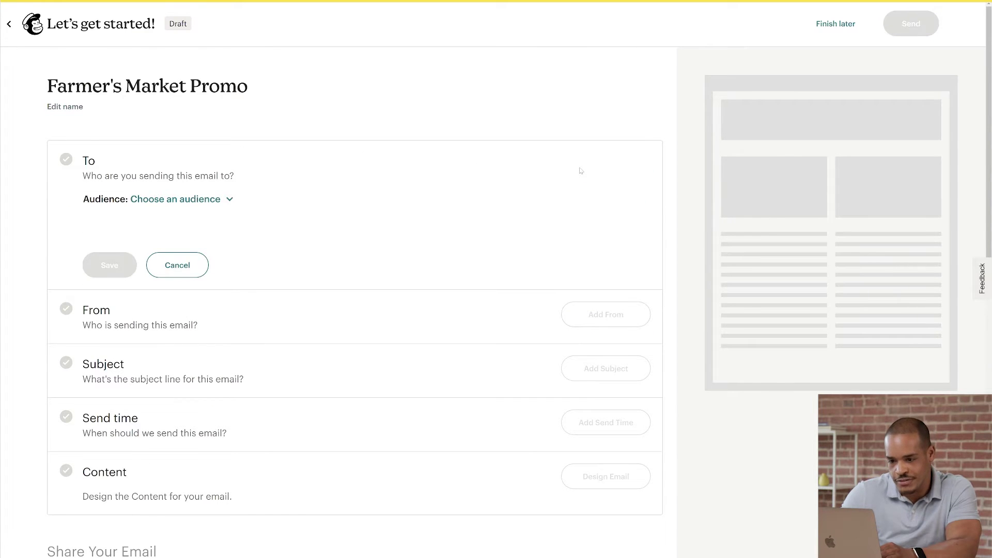
Step: Pick The Potted Planter audience and send only to the Farmer's Market Attendee tag
click(211, 201)
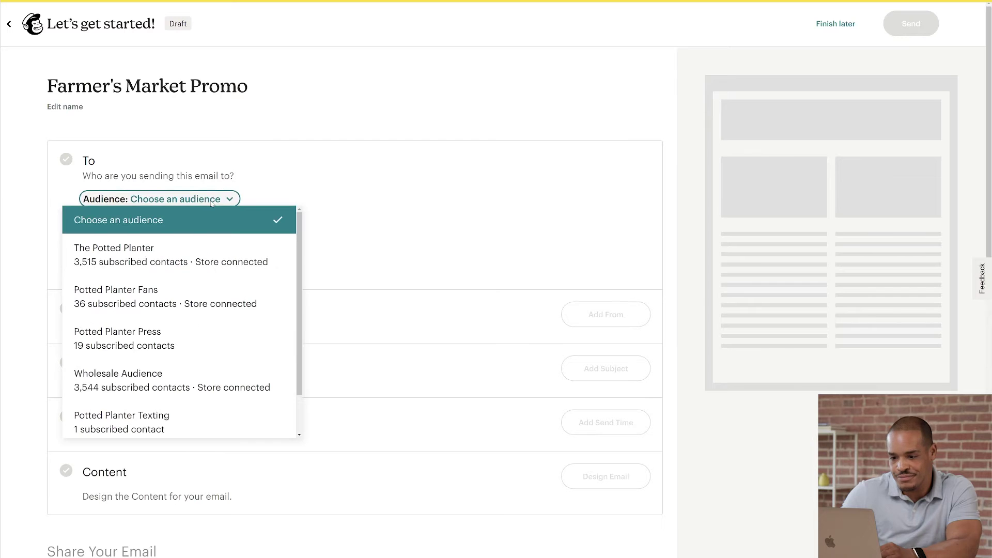
click(206, 250)
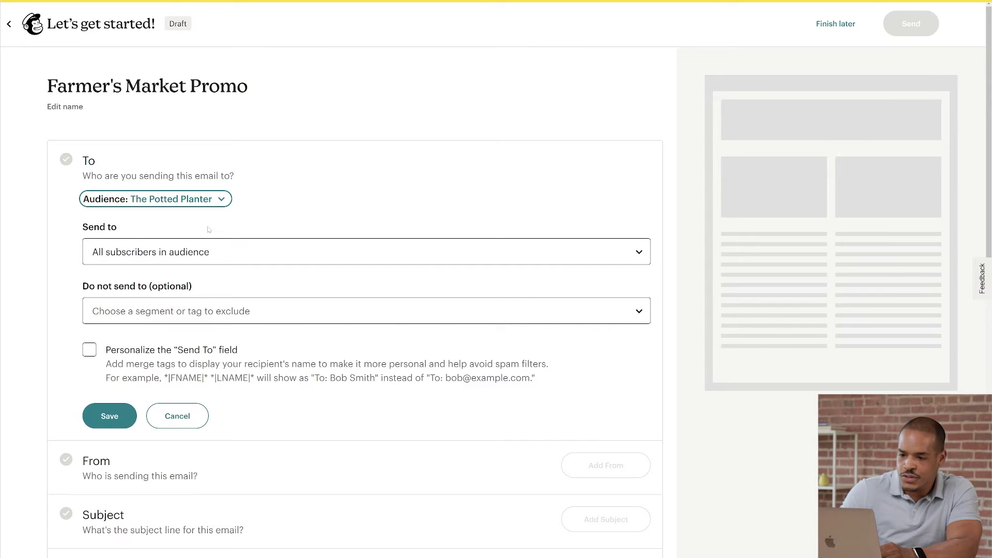
click(206, 252)
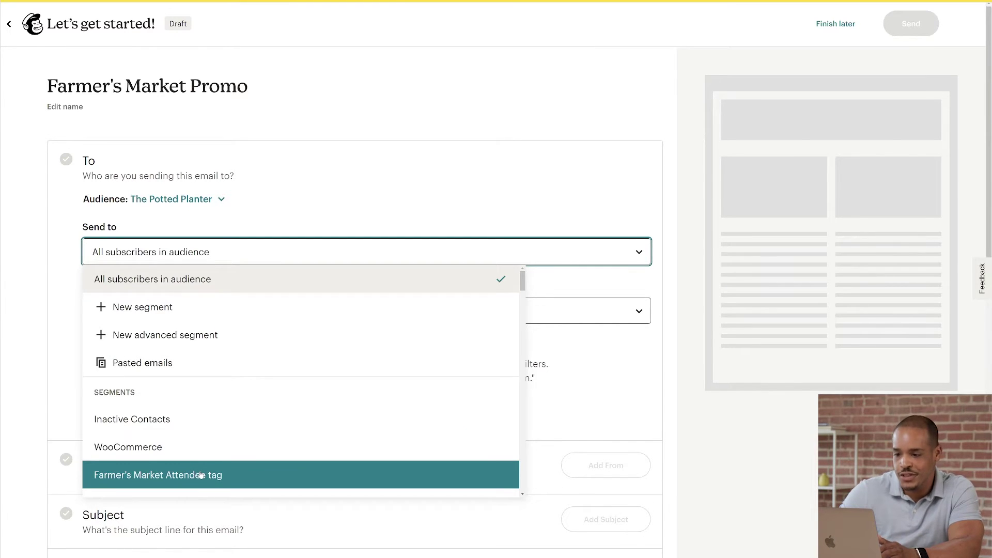
click(201, 475)
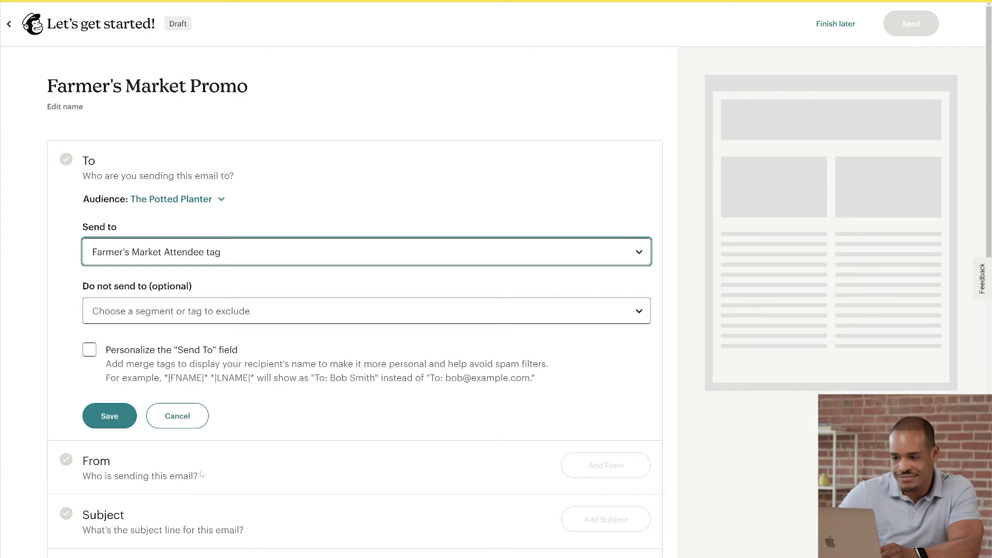
click(229, 314)
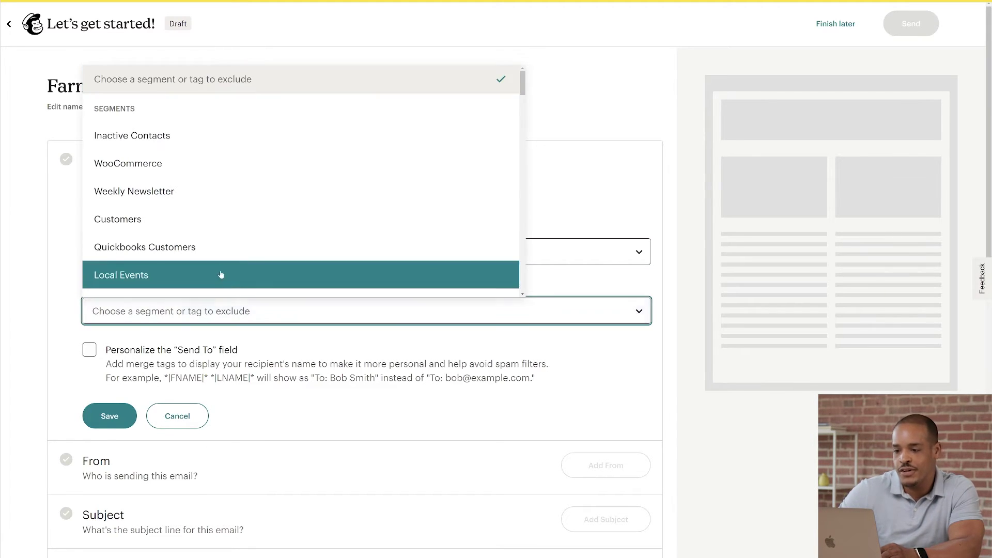
Step: Exclude the Staff tag, turn on To-field personalization, and open the merge tag list
scroll(214, 257, down, 1)
scroll(214, 257, down, 4)
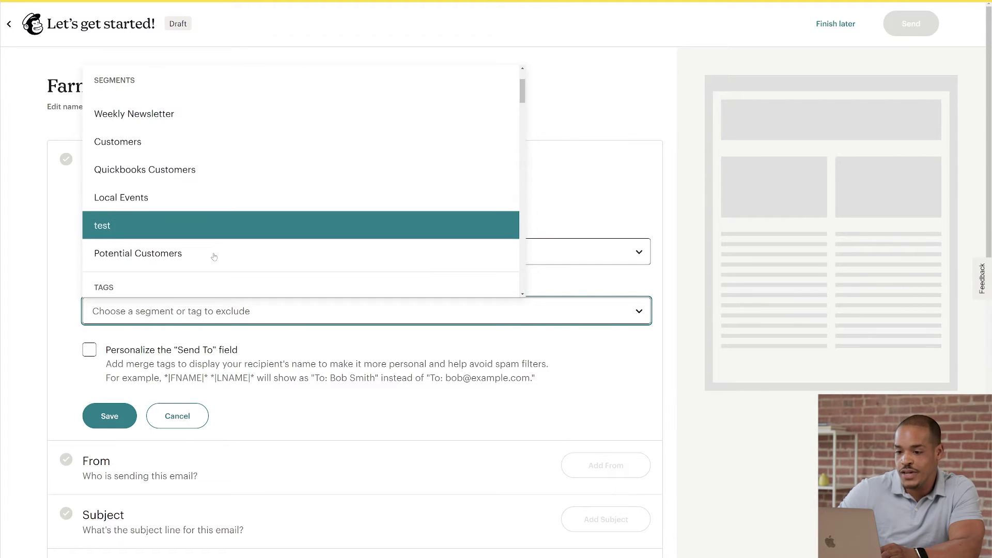
scroll(214, 257, down, 1)
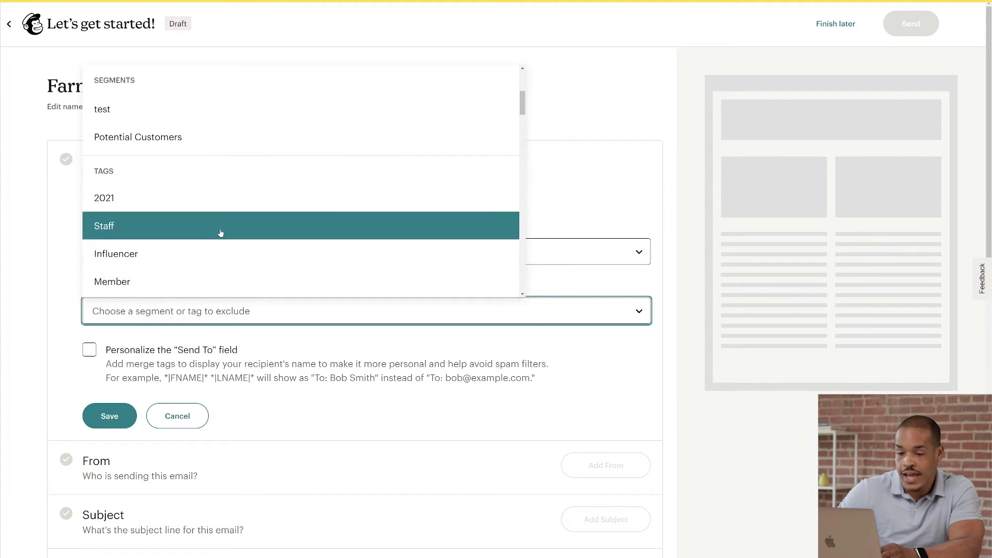
click(221, 232)
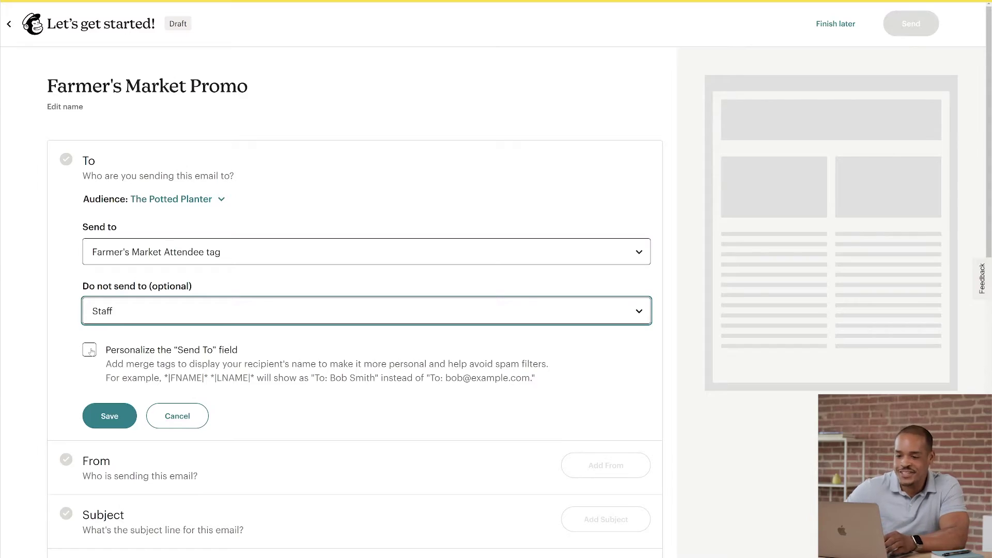
click(90, 350)
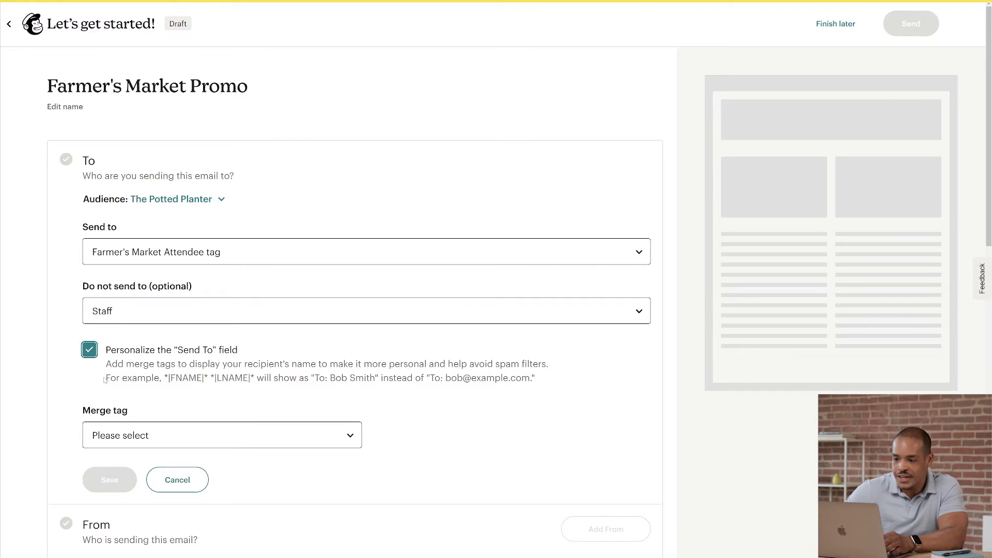
click(124, 436)
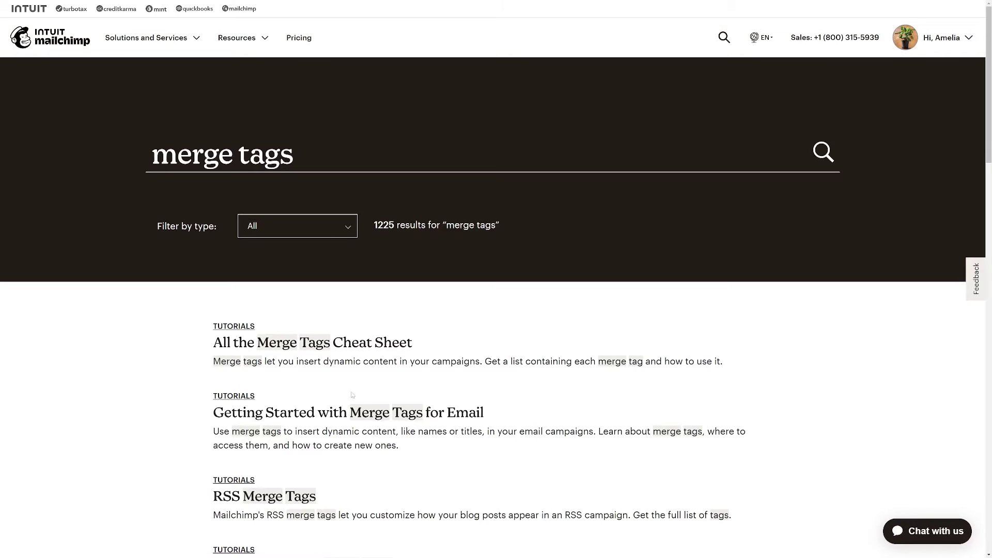
Step: Open the merge tags article, turn personalization back off, and save the 100 recipients
click(351, 413)
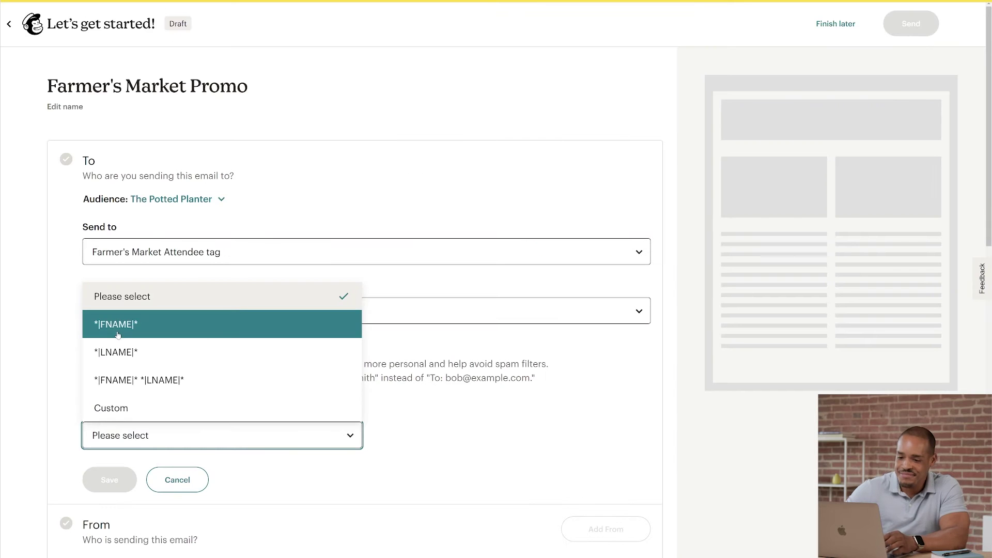
click(71, 338)
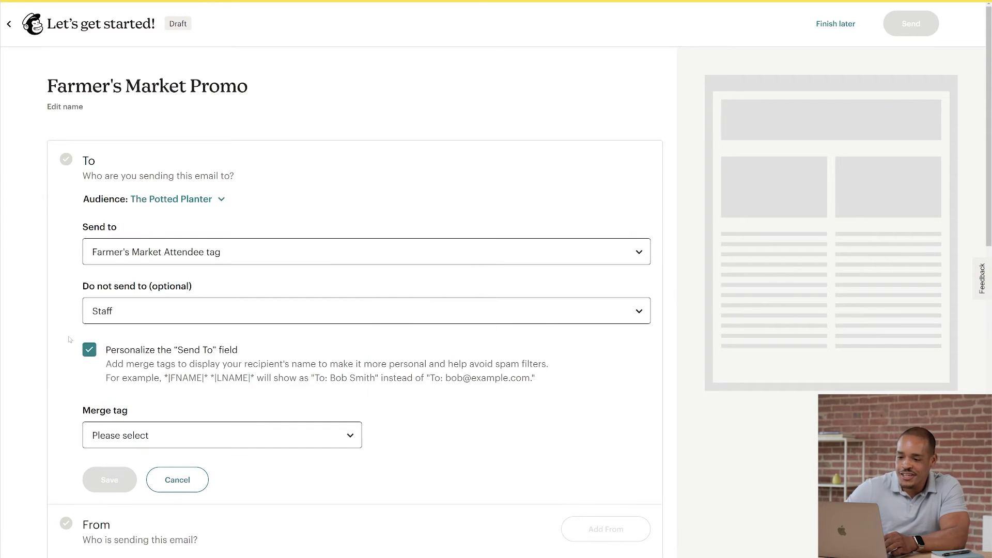
click(89, 351)
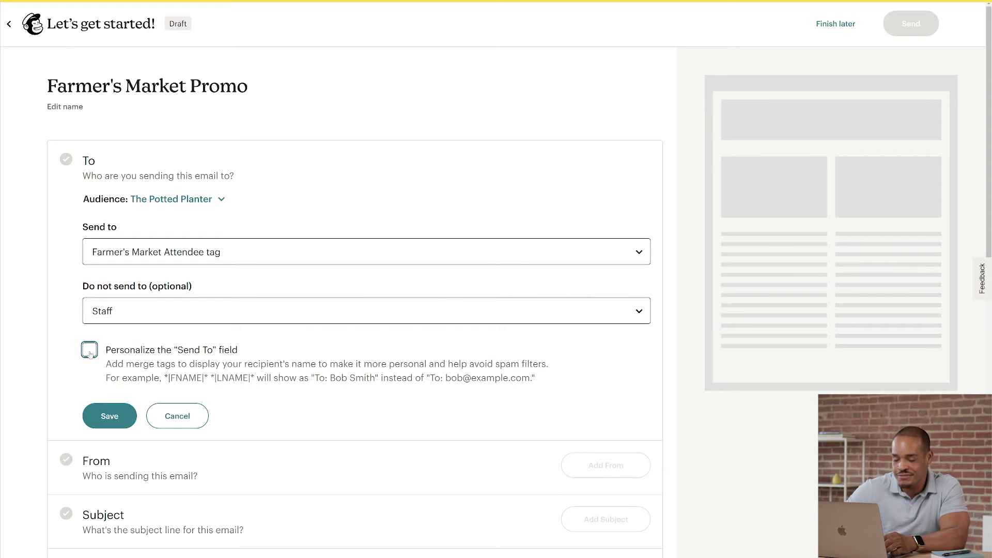
click(106, 416)
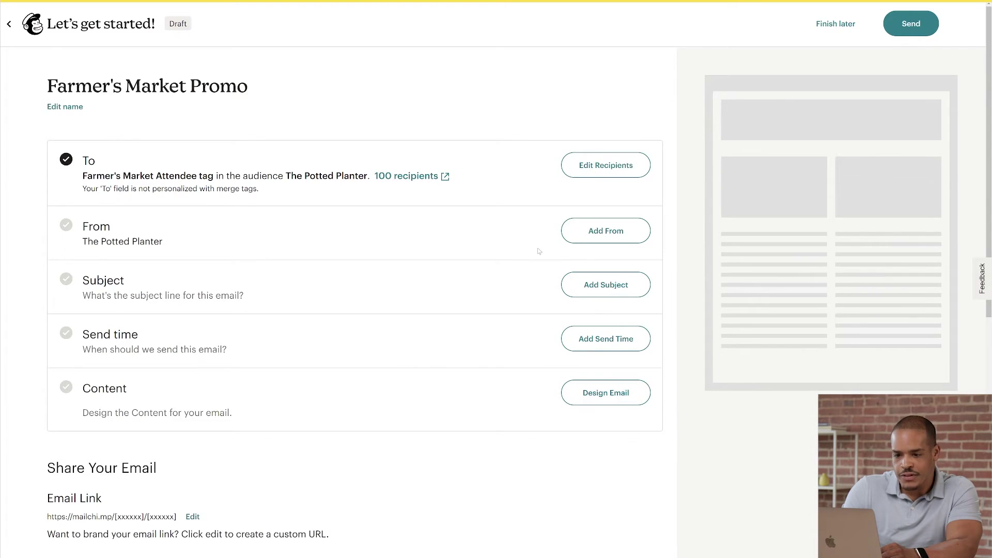
click(579, 234)
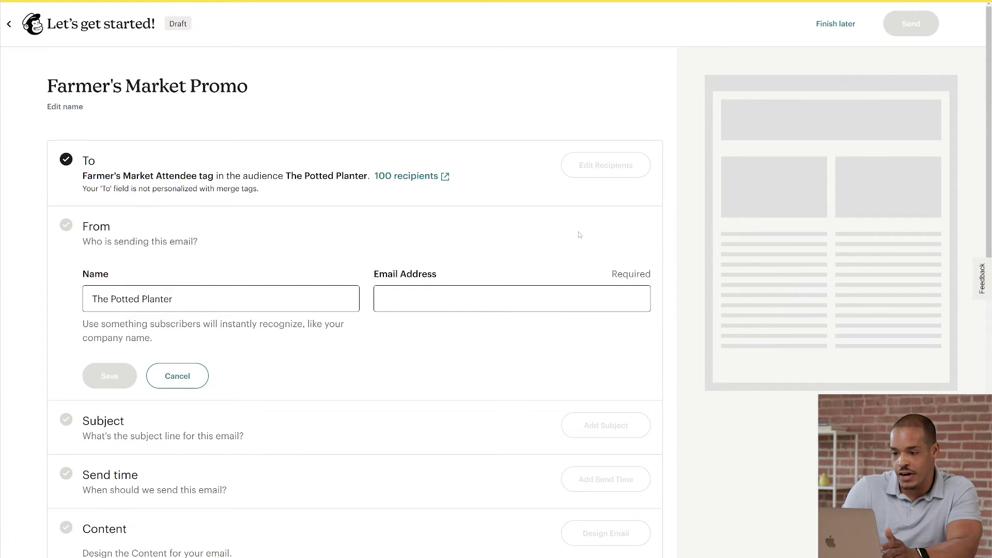
Step: Enter the sender's email address for The Potted Planter and save the From details
click(376, 299)
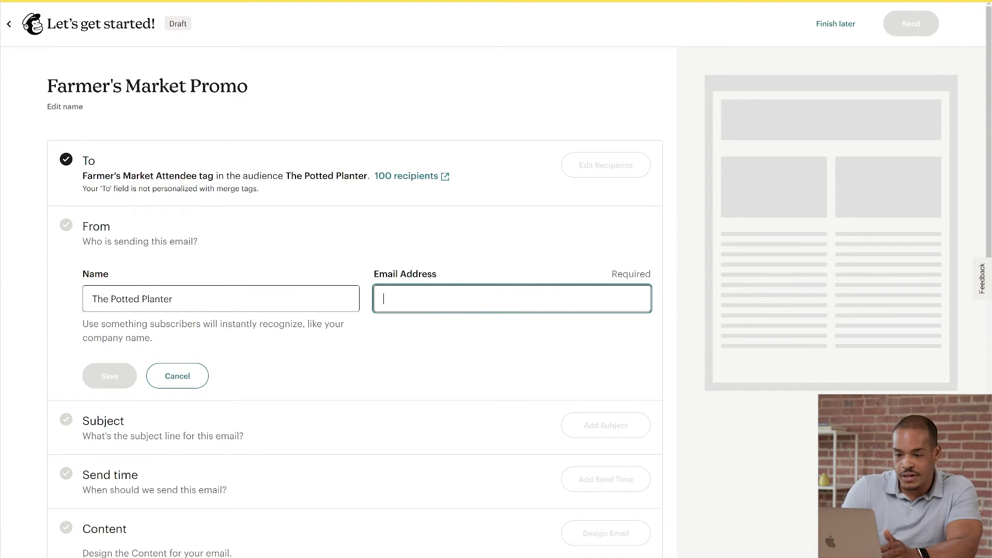
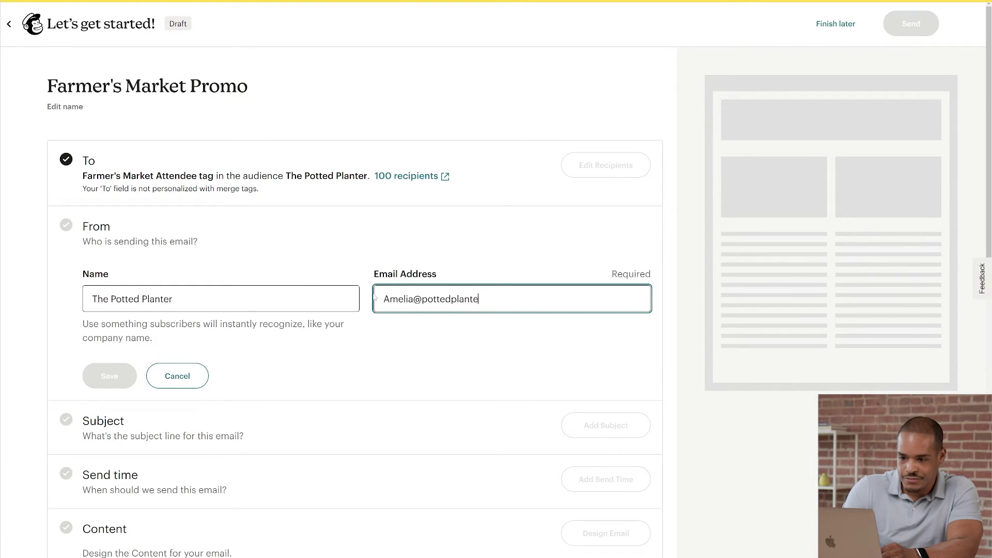
click(369, 320)
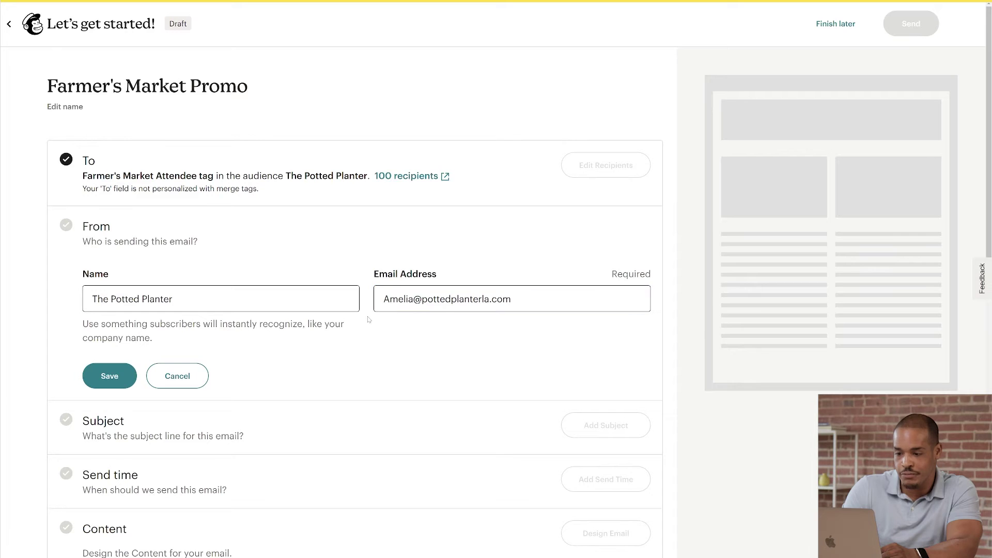
click(109, 375)
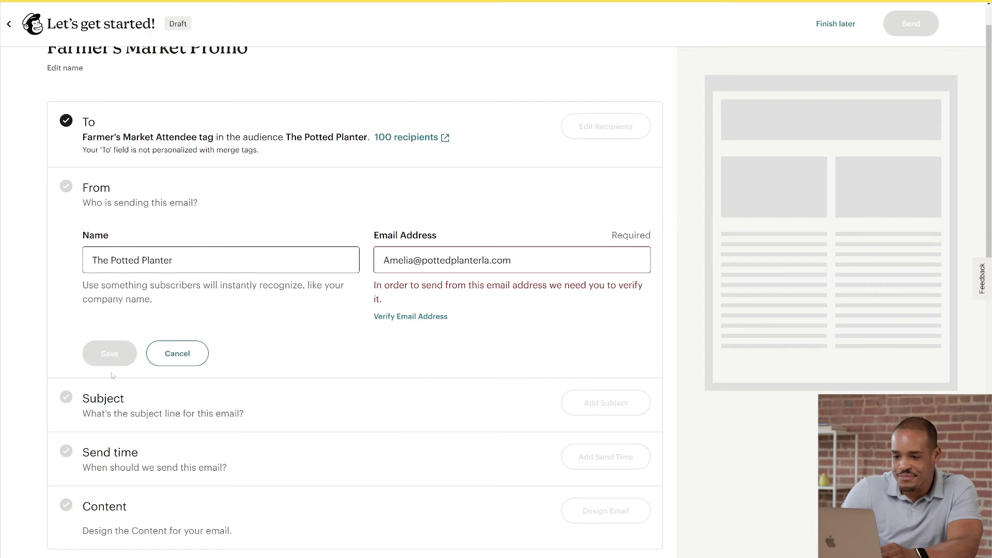
click(165, 362)
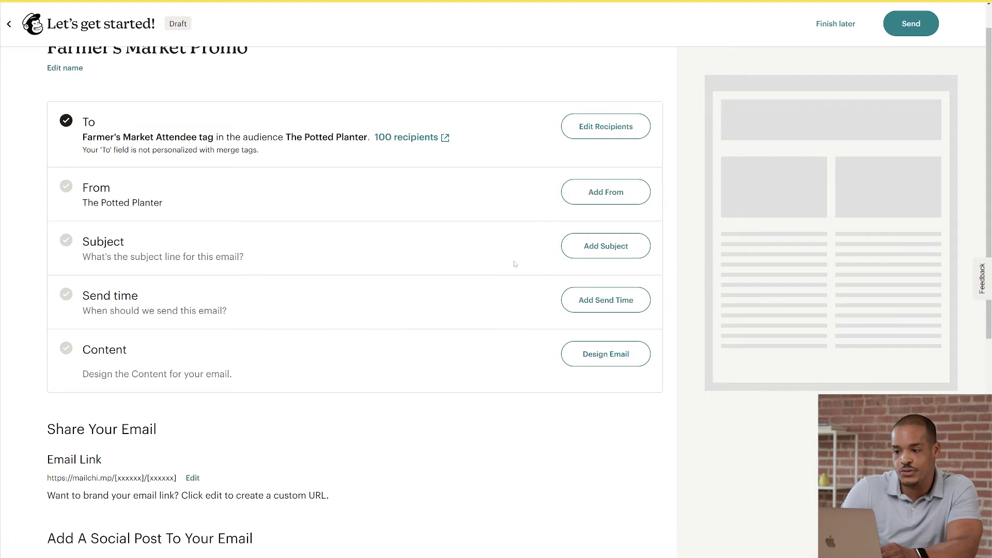
Step: Enter subject 'Nice meeting you! Here's 25% off' with preview text 'We have even more plants you'll love'
click(577, 255)
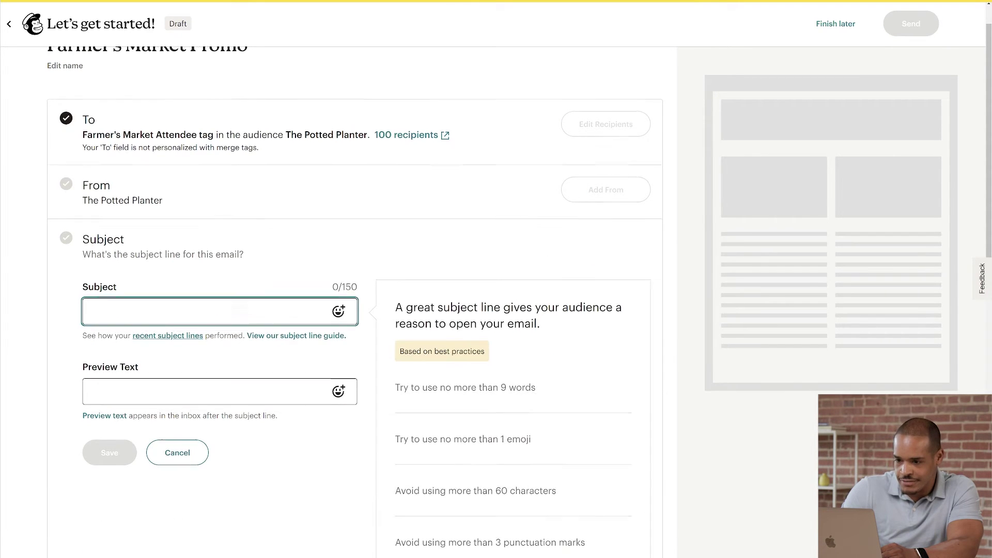
scroll(310, 315, down, 3)
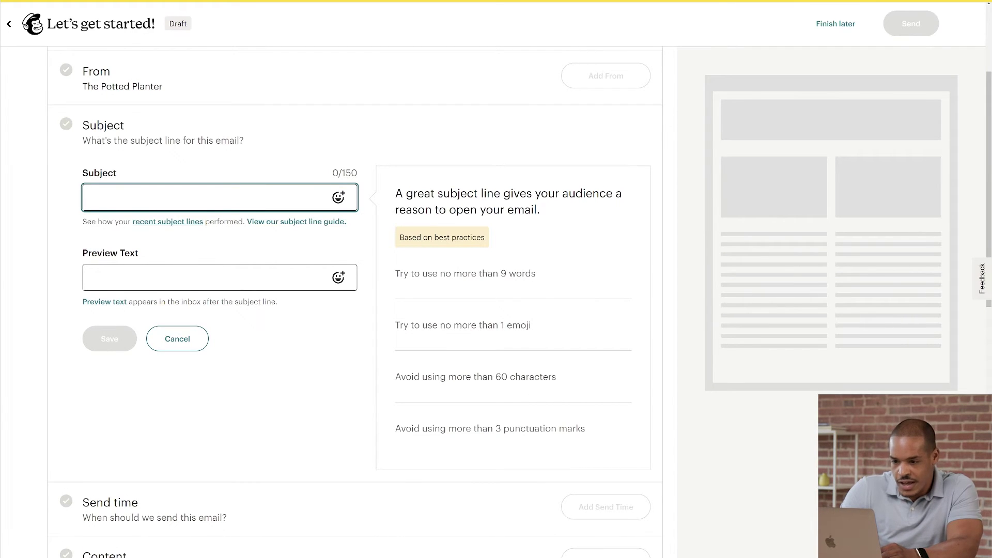
text(Nice meeting you)
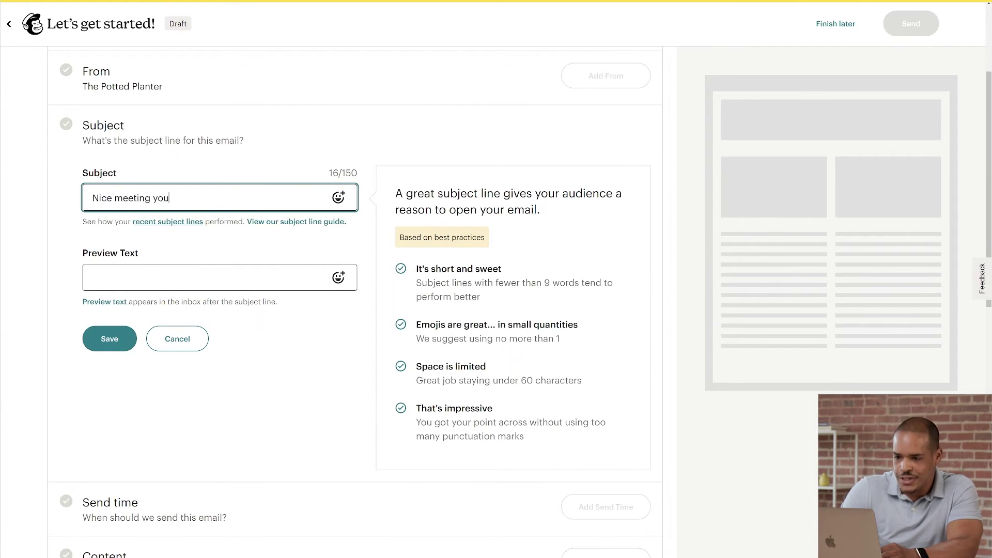
text(! H)
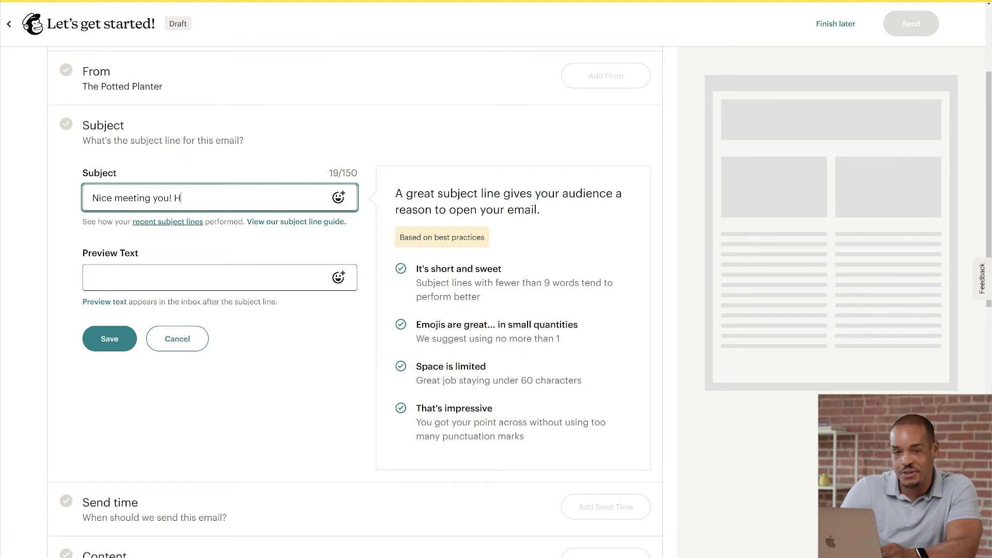
text(ere's 25% off)
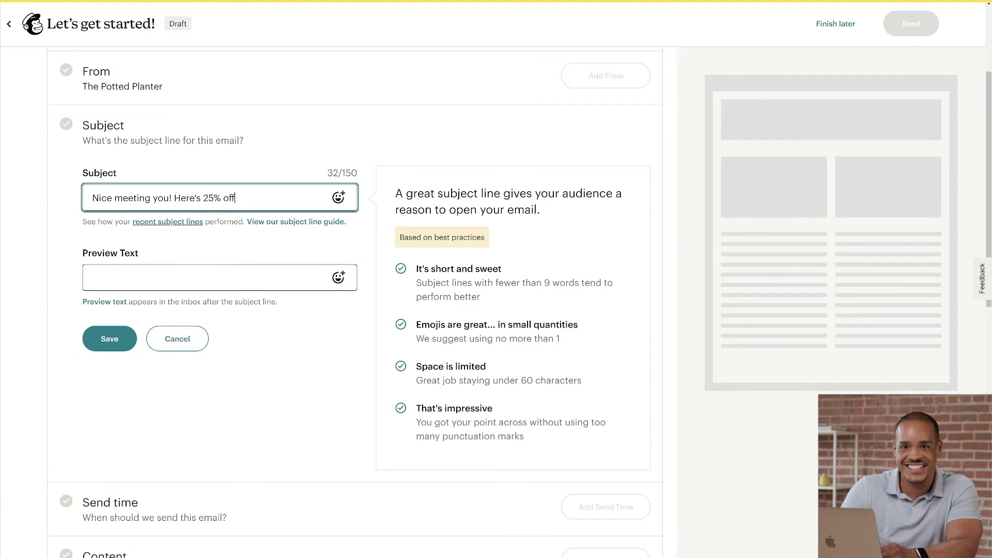
key(Tab)
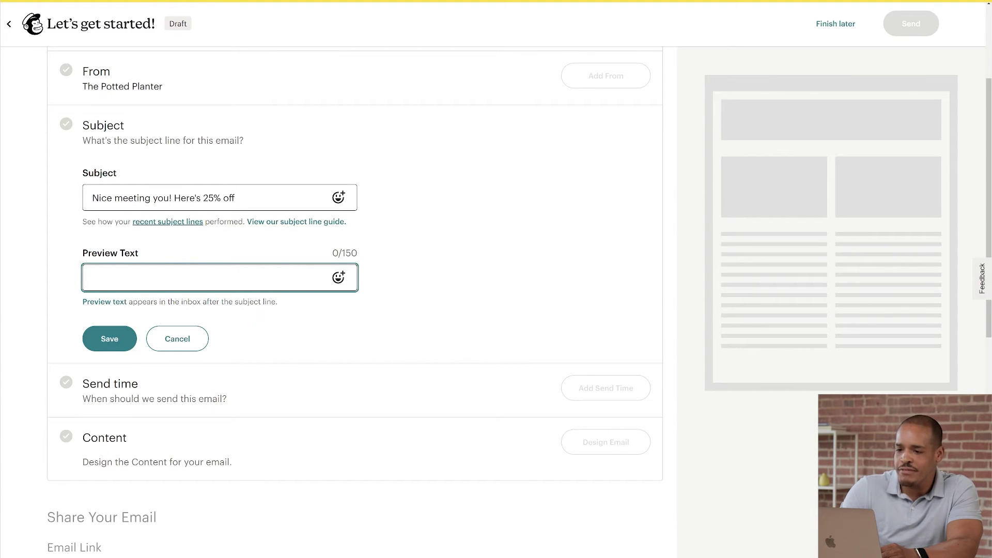
text(We have even )
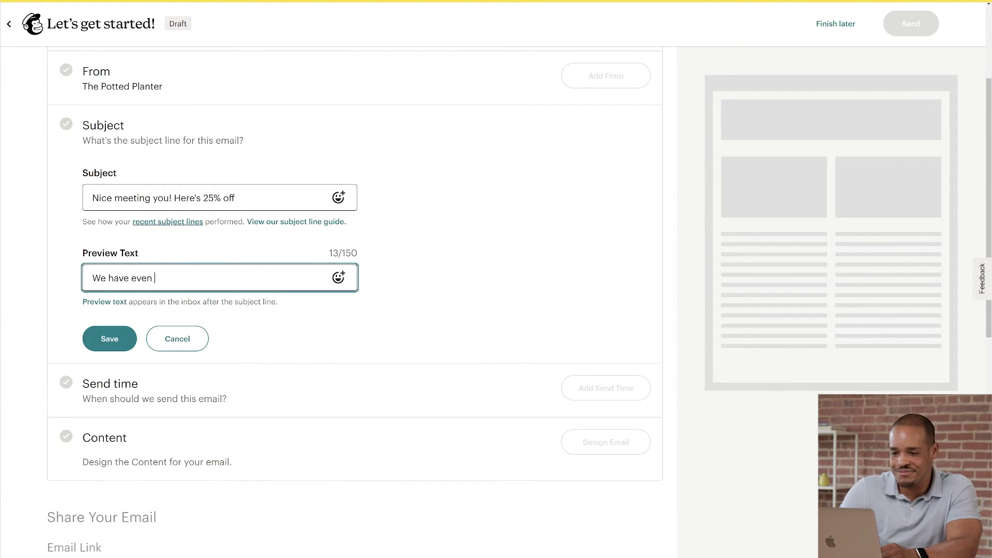
text(more plants you'll love.)
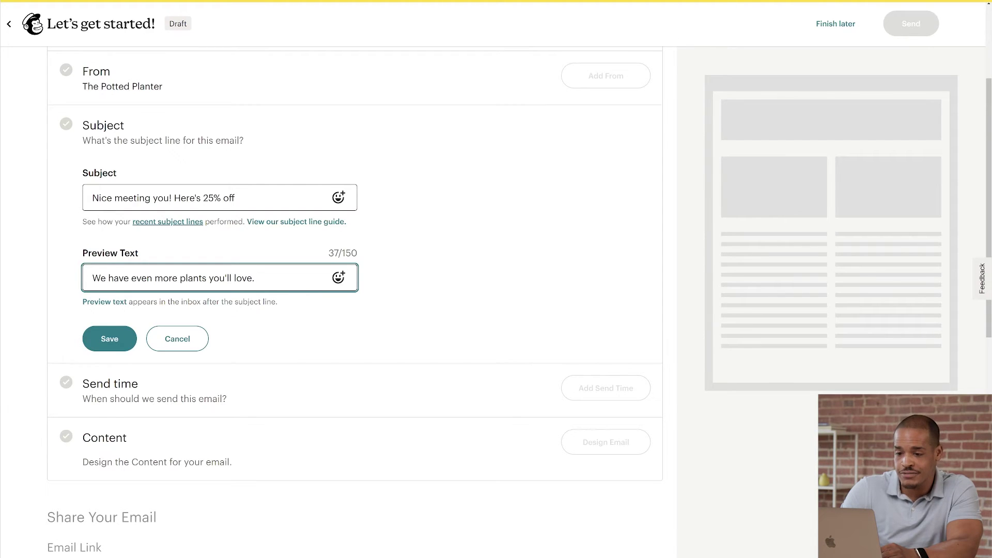
click(124, 339)
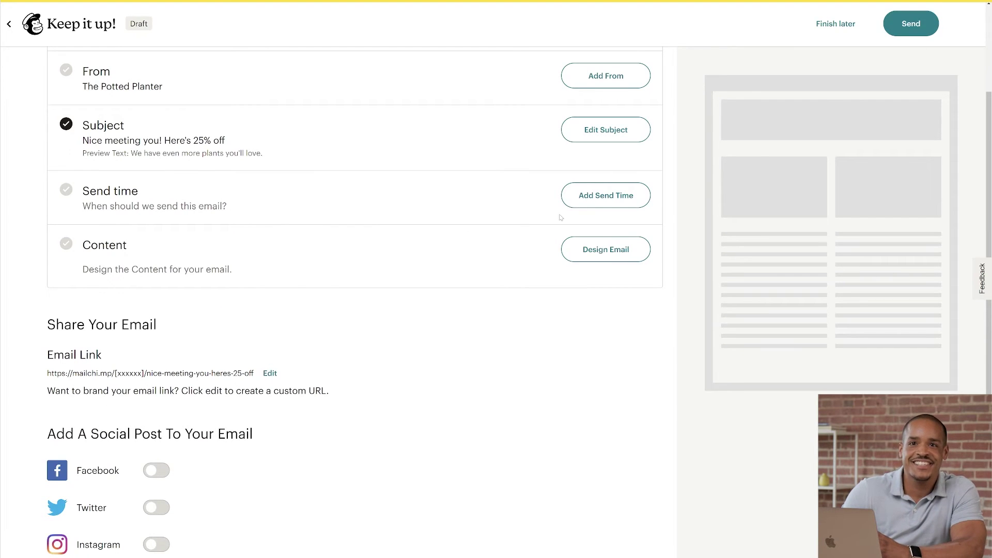
Step: Keep Schedule a time and pick August 17, 2023 as the delivery date
click(591, 200)
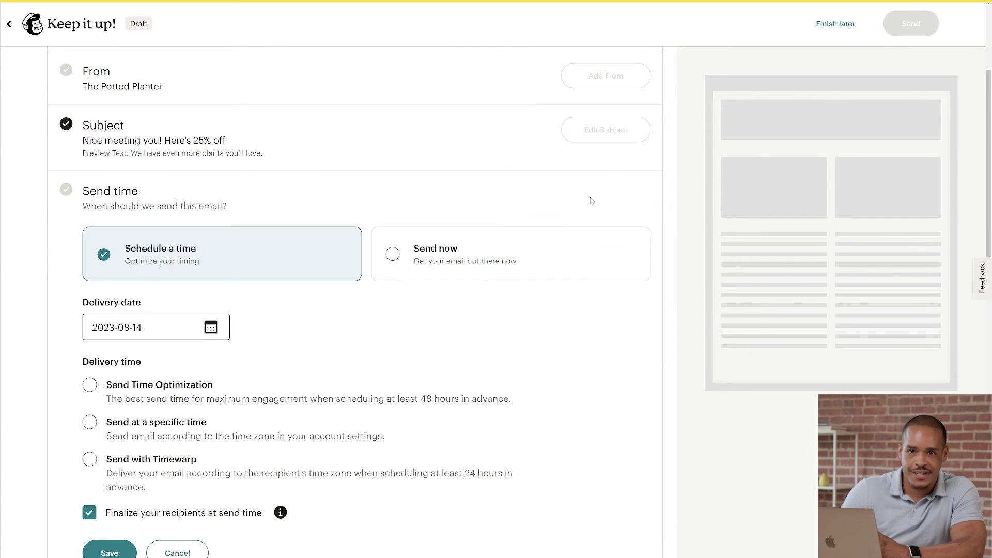
scroll(591, 201, down, 1)
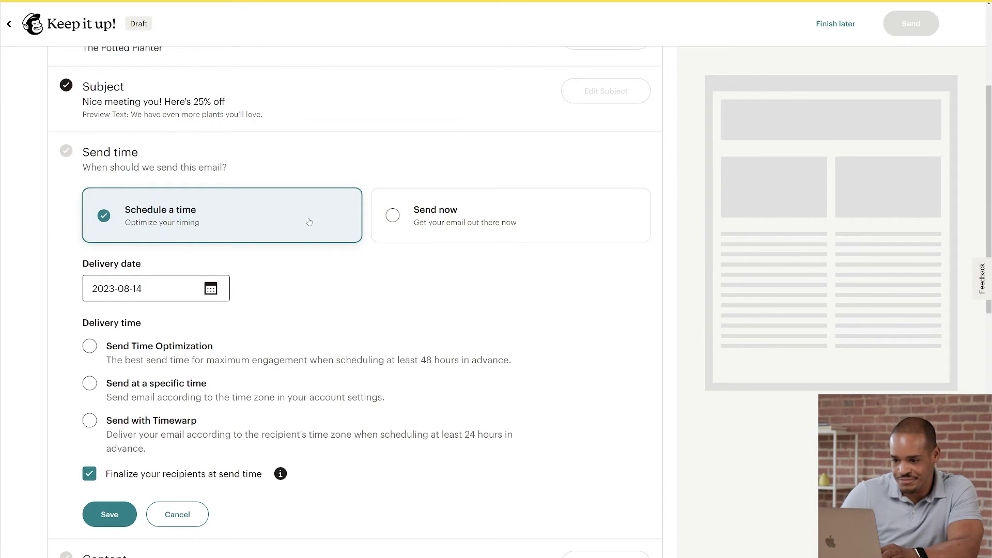
click(209, 290)
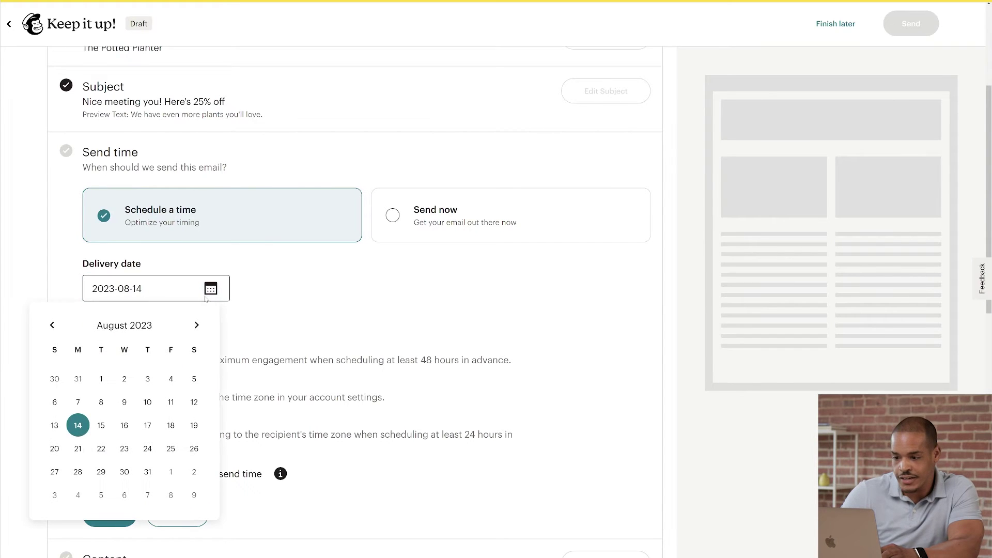
click(142, 435)
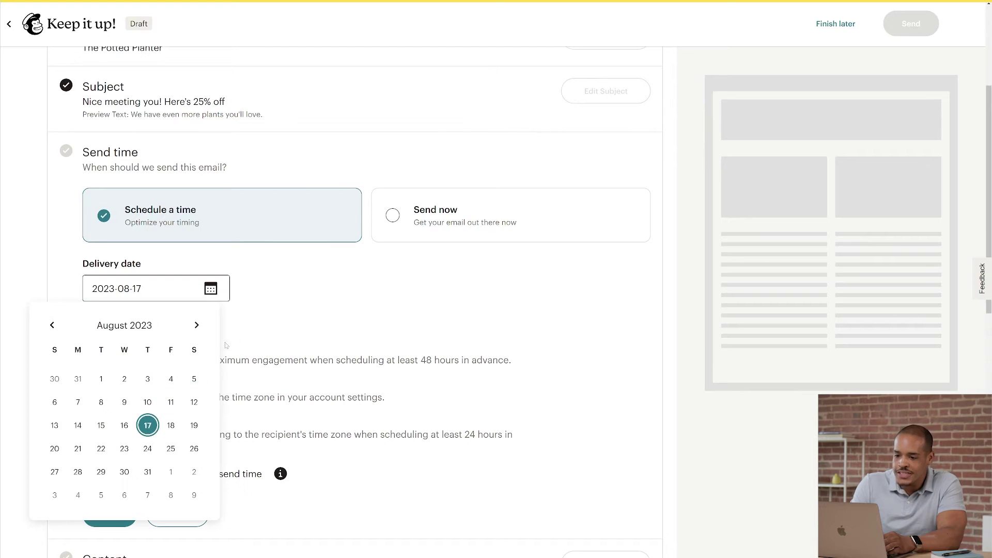
click(237, 332)
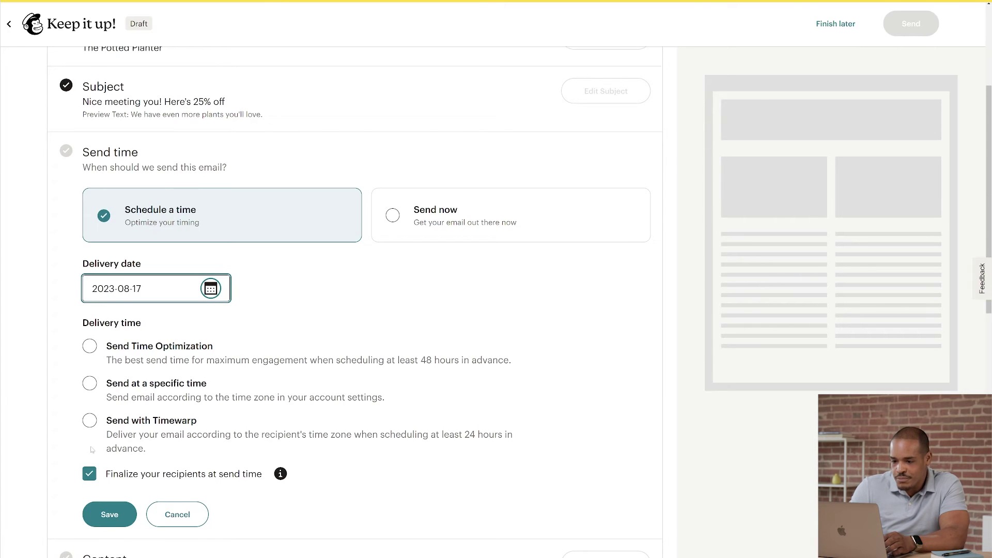
Step: Deliver at a specific time of 3 pm ET and enable batch delivery
click(90, 383)
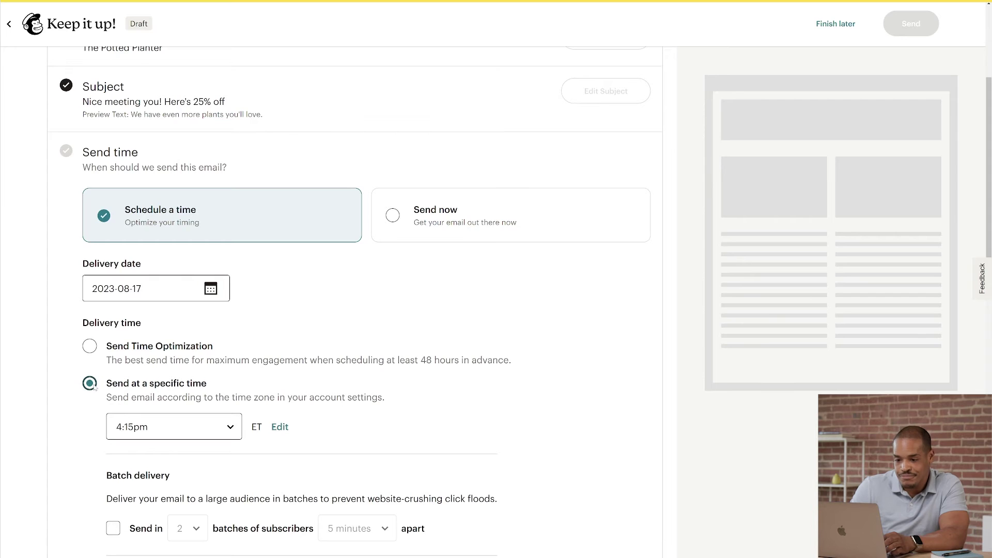
click(155, 427)
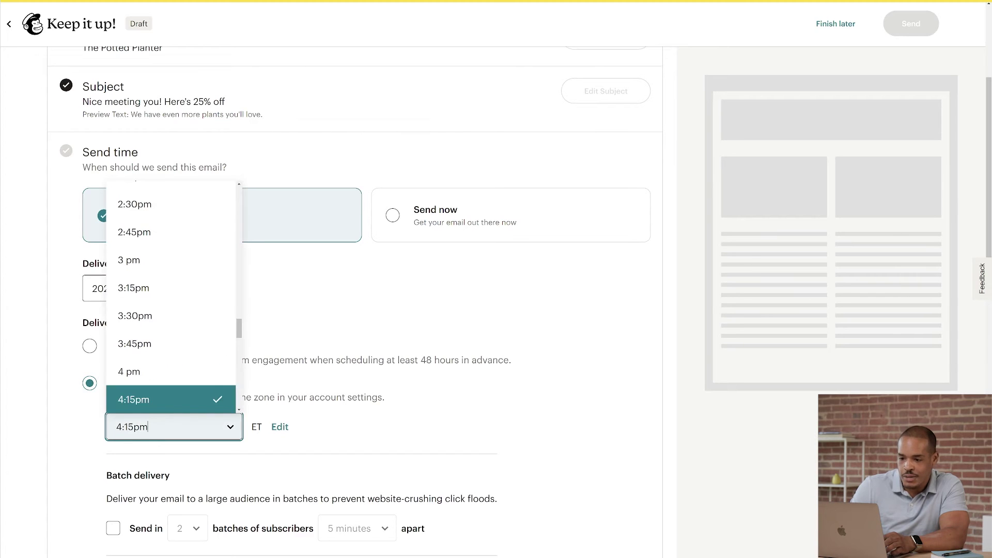
key(Up)
key(Up)
key(Up)
key(Up)
key(Up)
key(Return)
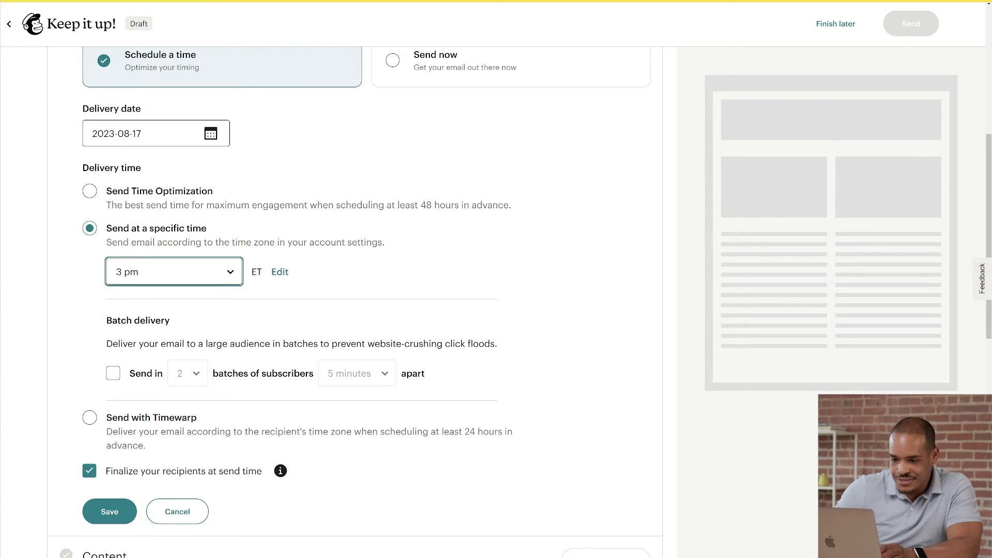
click(113, 374)
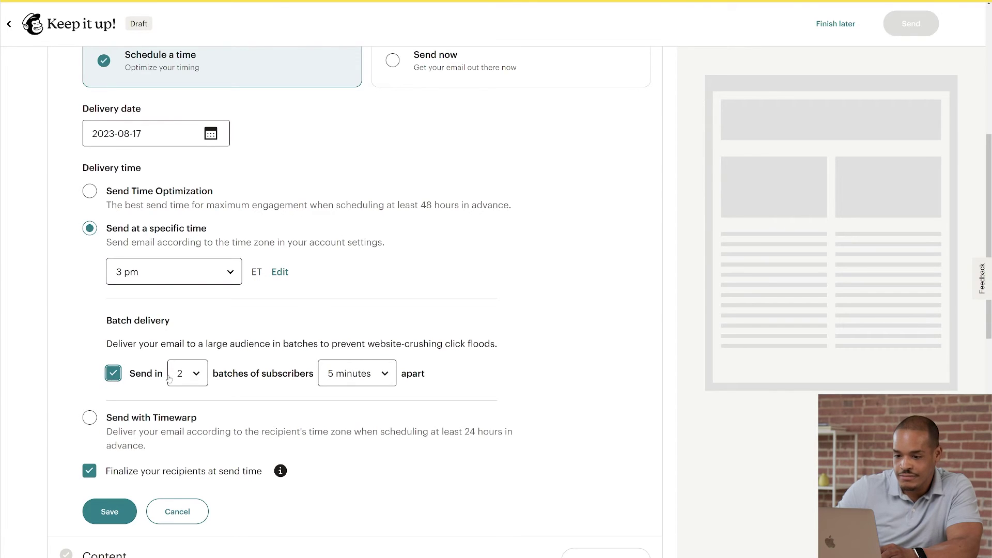
Step: Raise batch delivery from 2 to 3 batches, 5 minutes apart
click(198, 374)
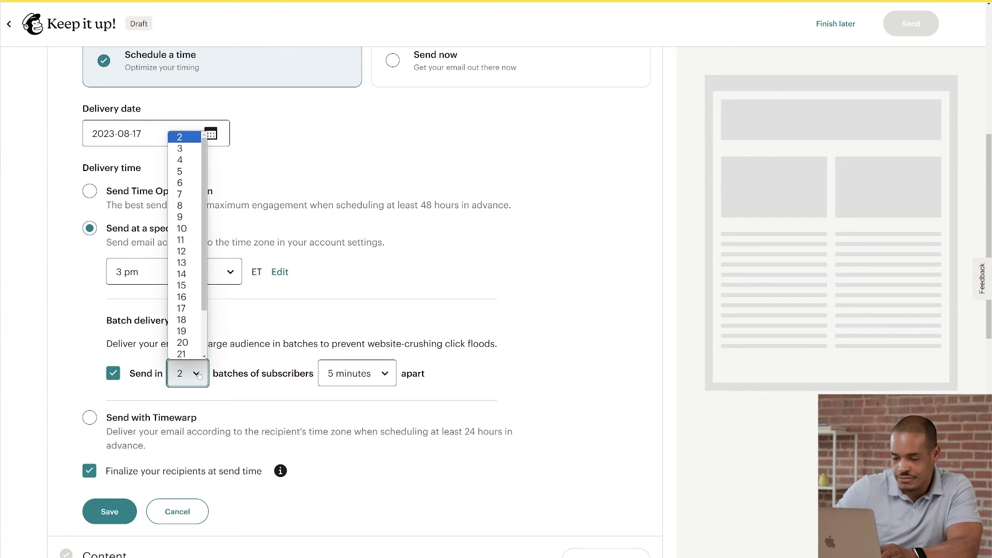
click(182, 137)
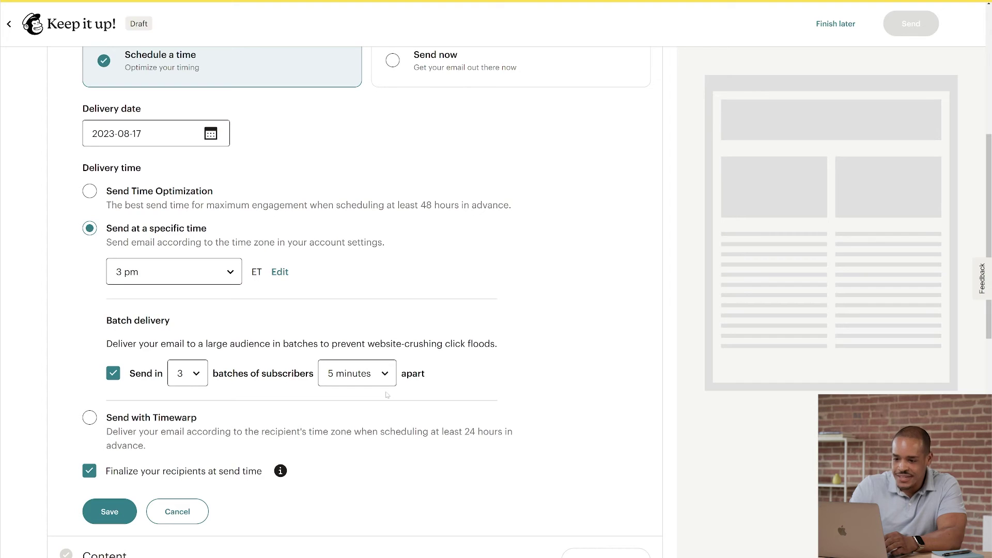
Step: Switch to Timewarp delivery at 12 pm recipient local time and save the send time
click(89, 419)
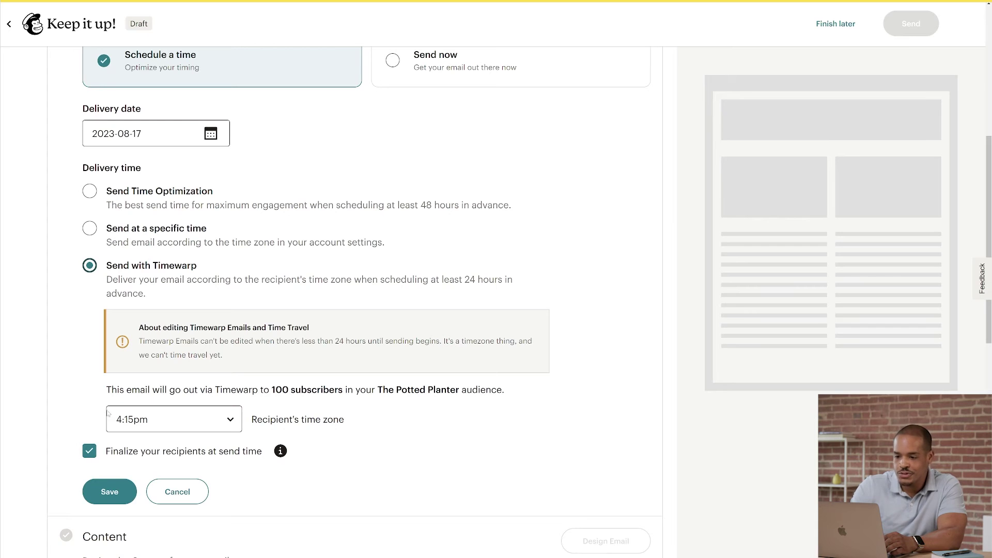
click(108, 414)
scroll(171, 365, up, 10)
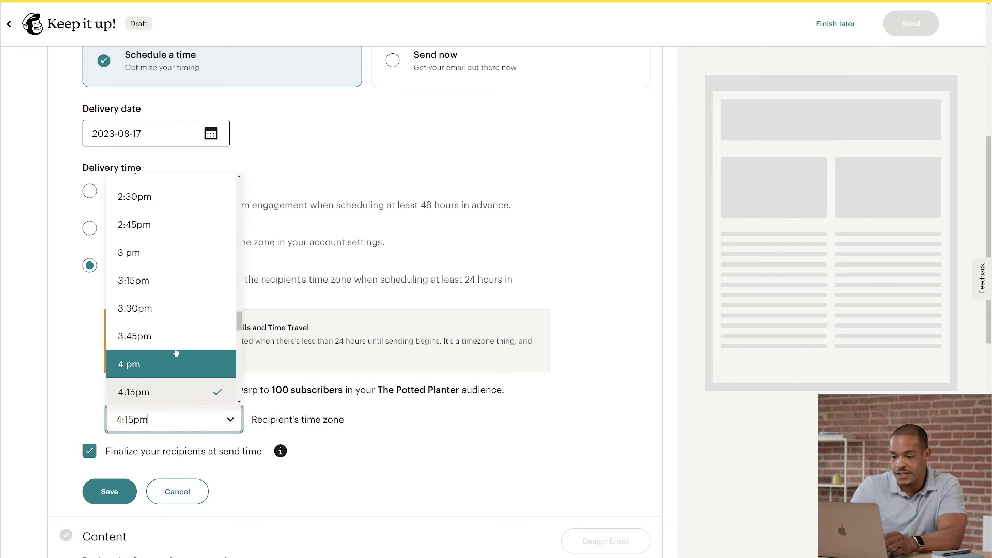
click(163, 364)
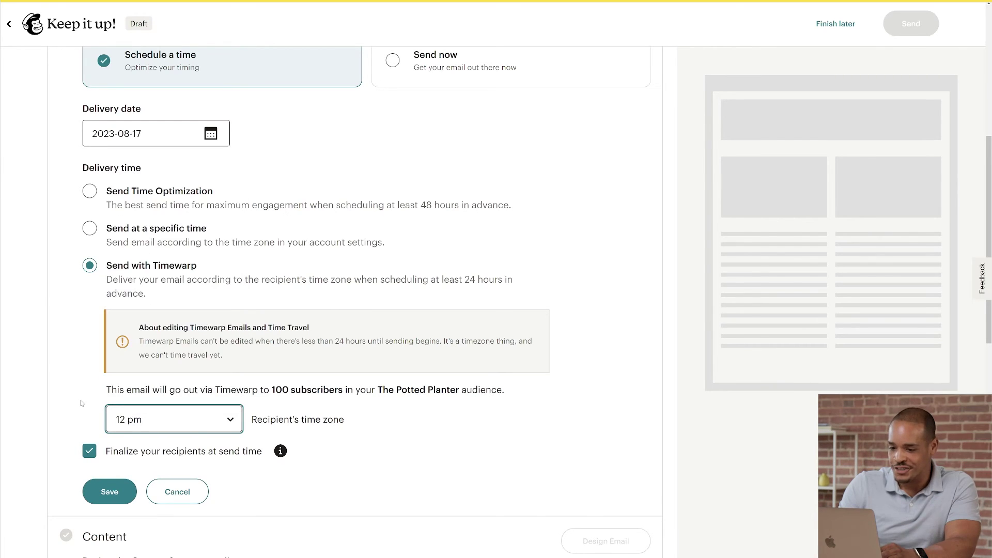
click(108, 492)
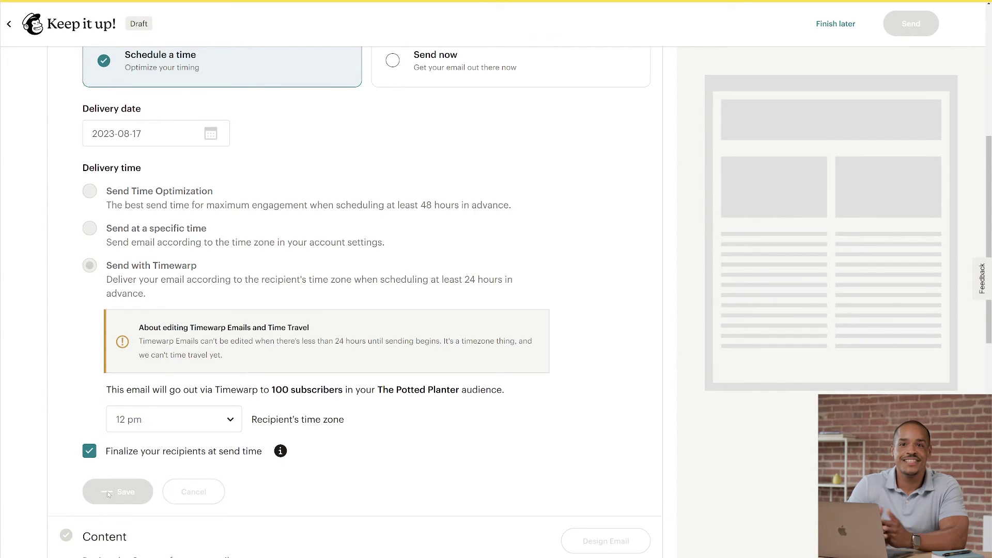
scroll(108, 495, up, 6)
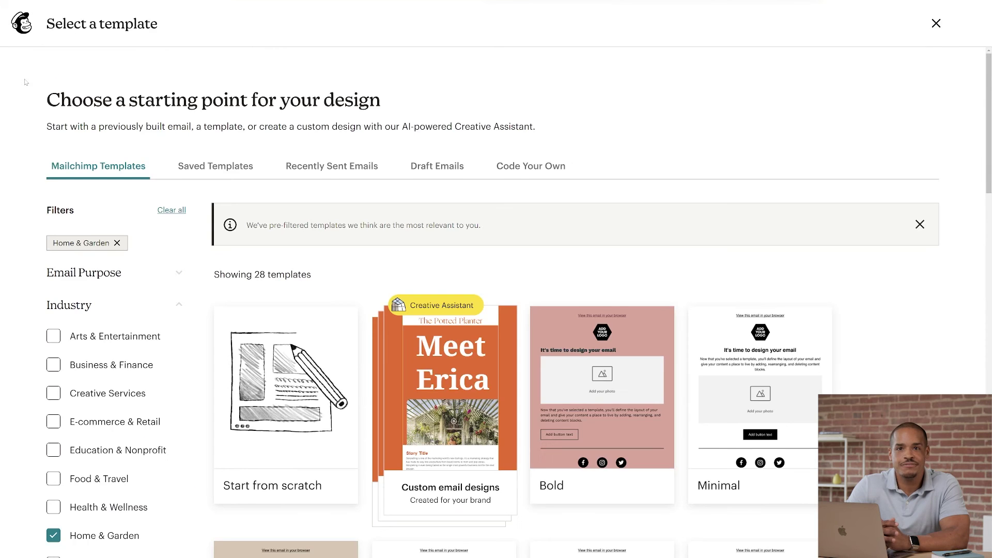
Step: Scroll through the Home & Garden templates in the Mailchimp Templates grid
scroll(23, 78, down, 5)
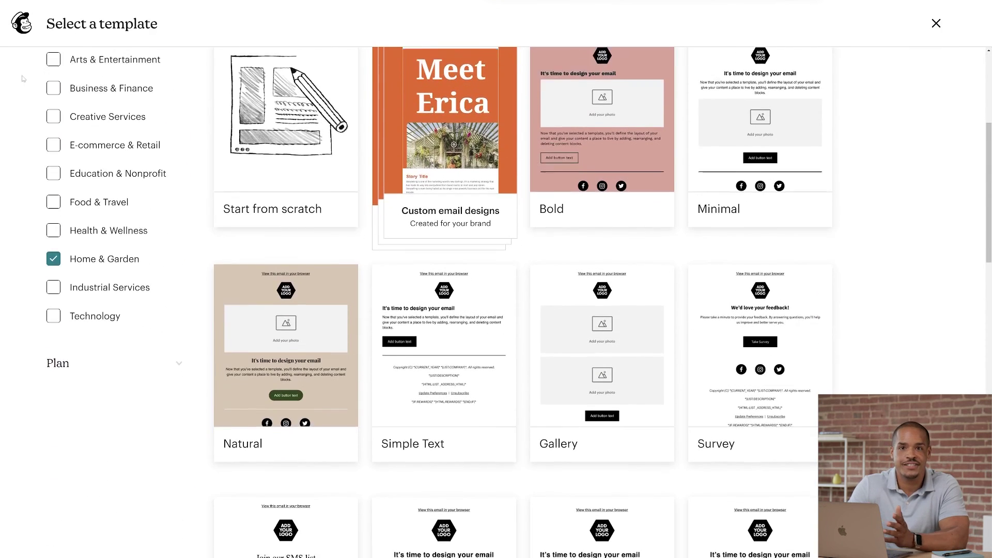
scroll(23, 78, down, 10)
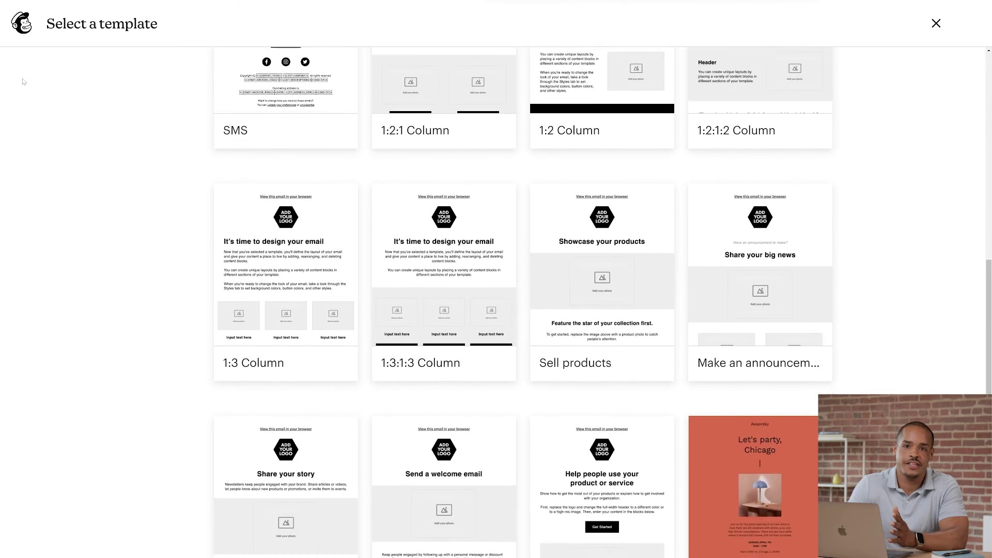
scroll(23, 81, down, 8)
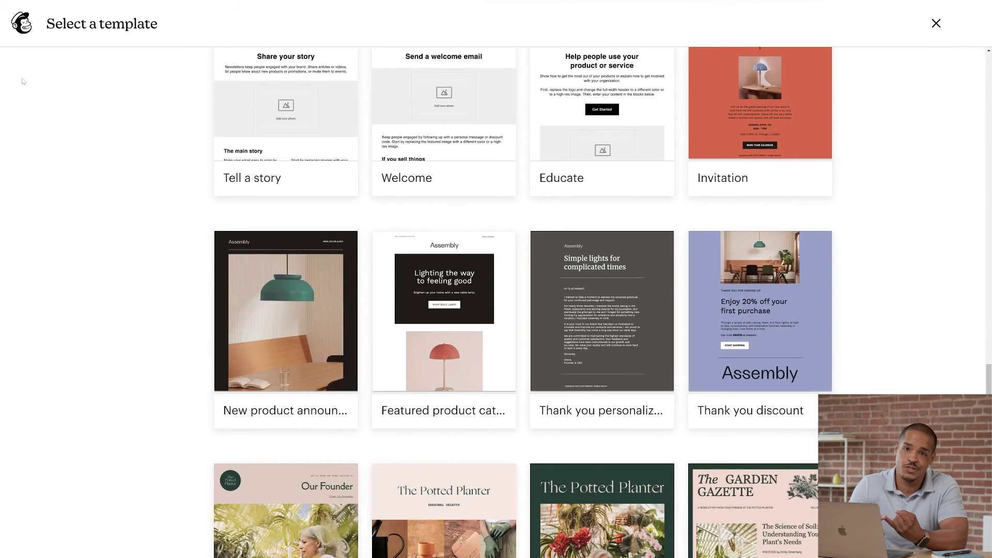
scroll(23, 82, down, 7)
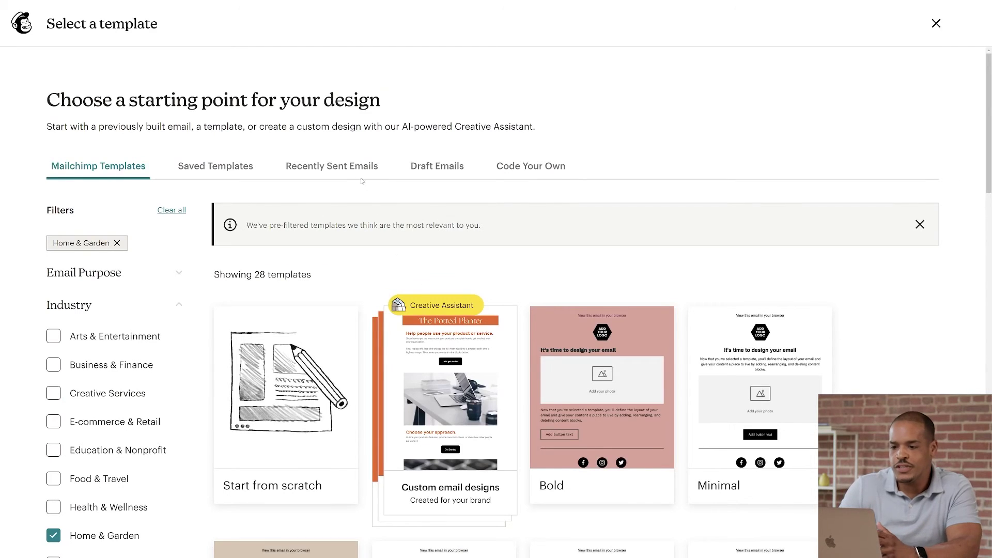
Step: Apply the Farmer's Market Promo Code design from Recently Sent Emails
click(355, 168)
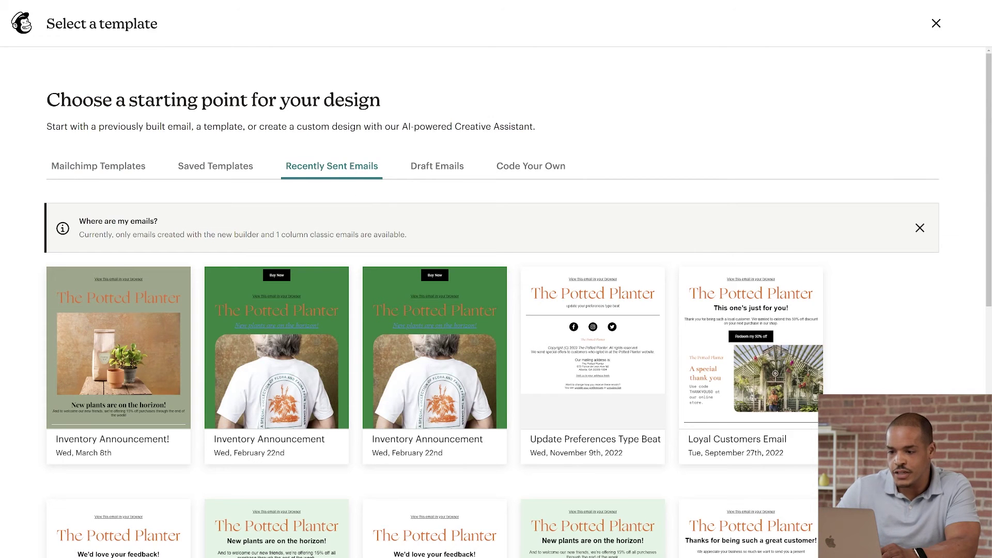
scroll(357, 280, down, 12)
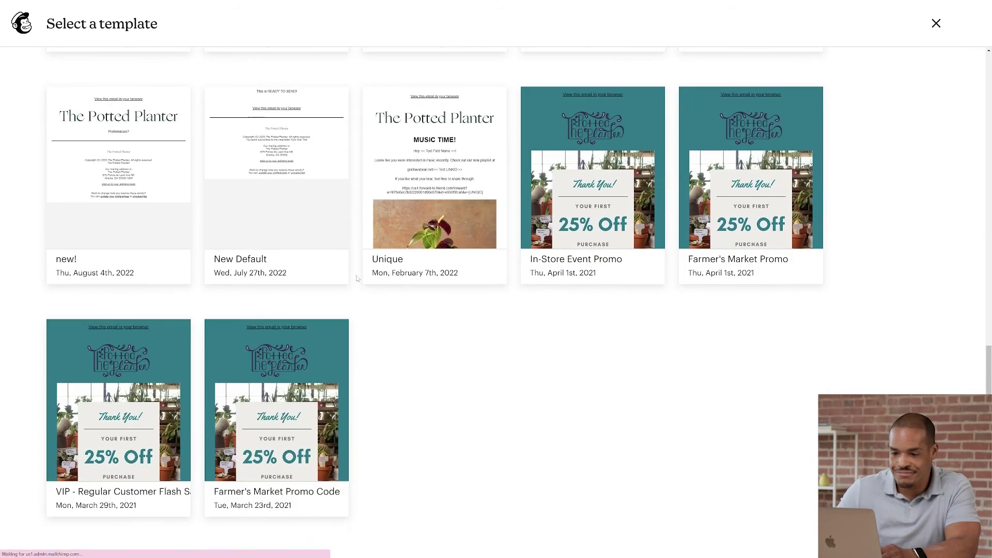
mouse_move(282, 430)
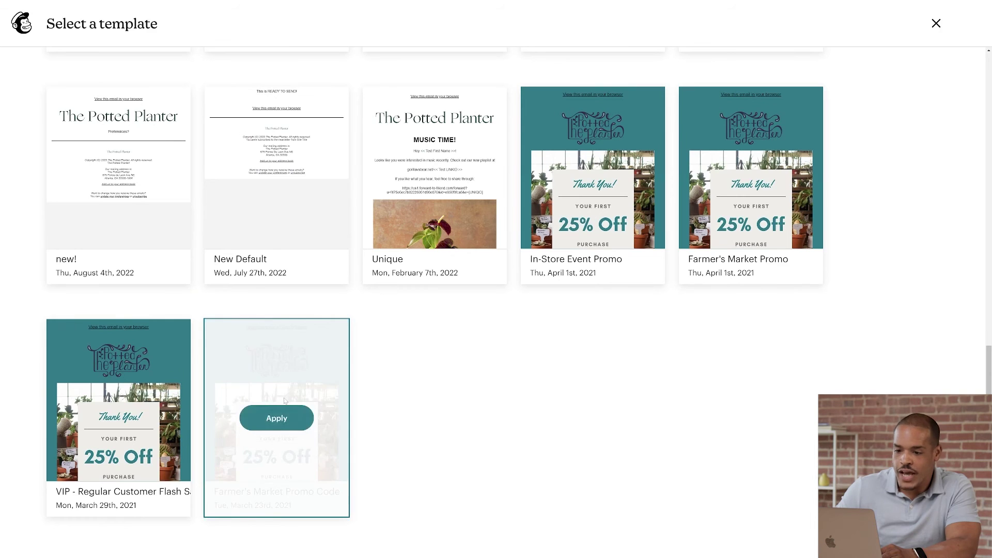
click(277, 419)
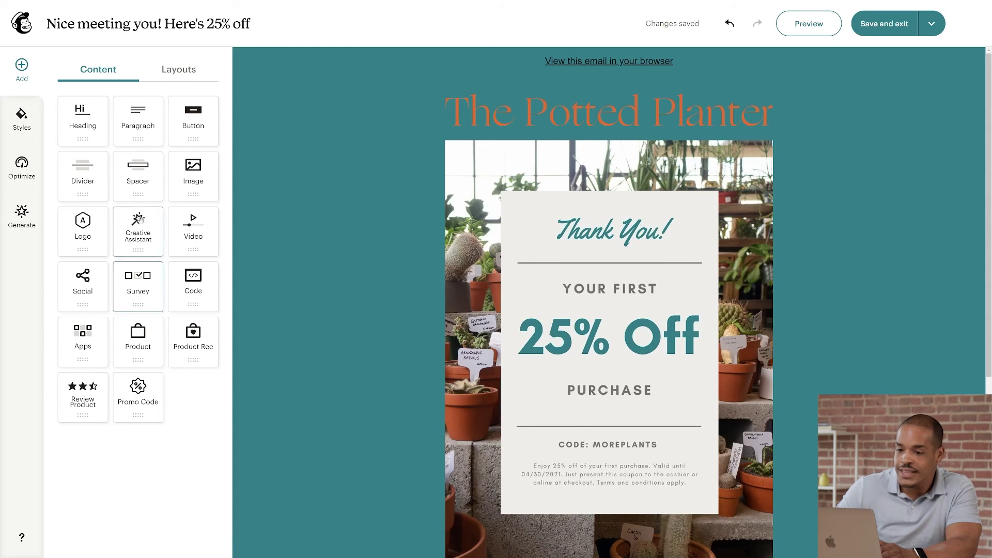
Step: Look over the Layouts and Email style settings, then view Optimize suggestions with zero errors
click(174, 74)
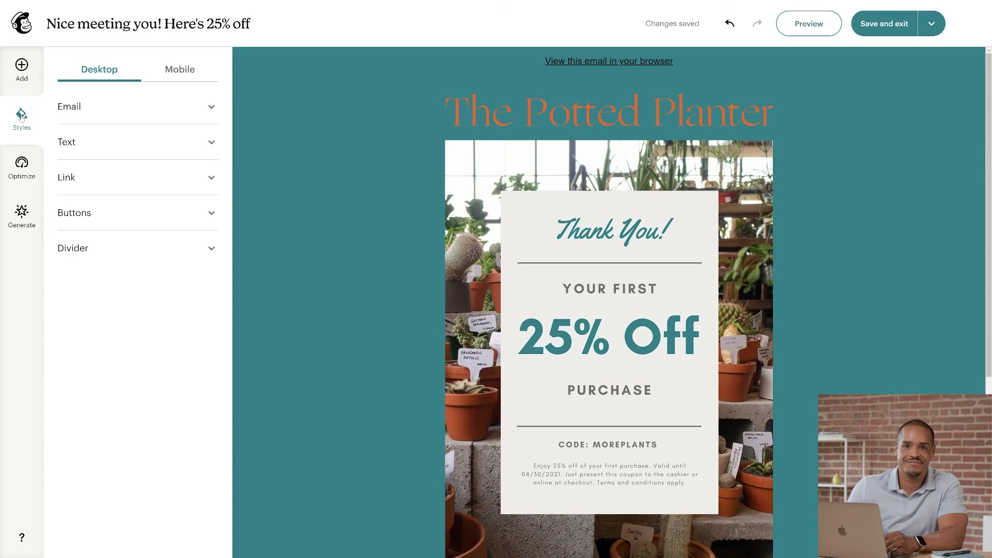
click(111, 112)
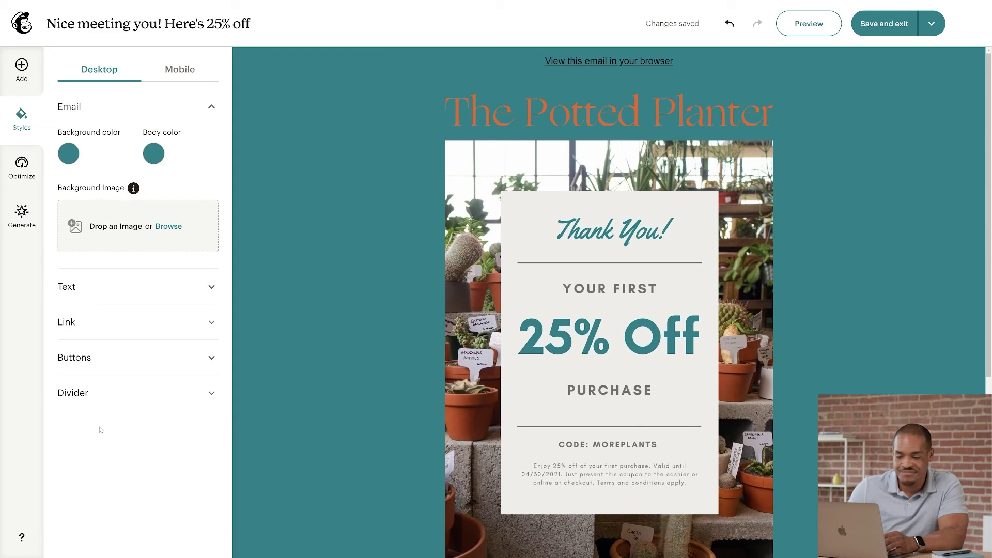
click(21, 176)
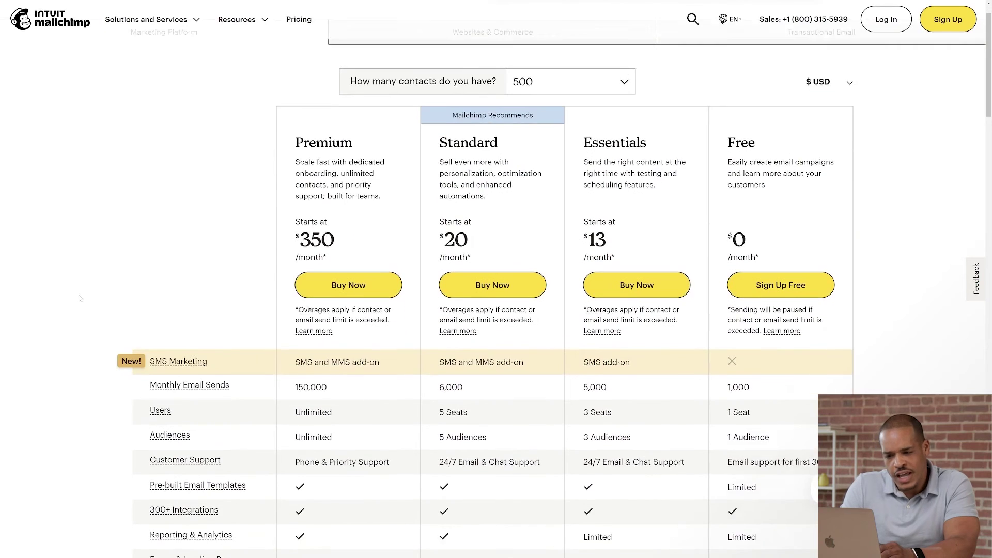
scroll(74, 303, down, 4)
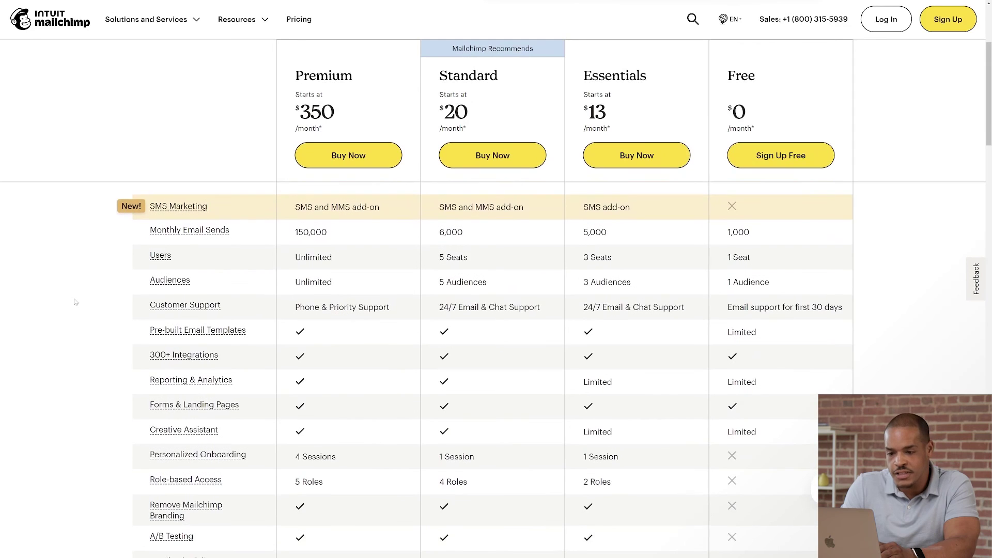
scroll(74, 303, down, 7)
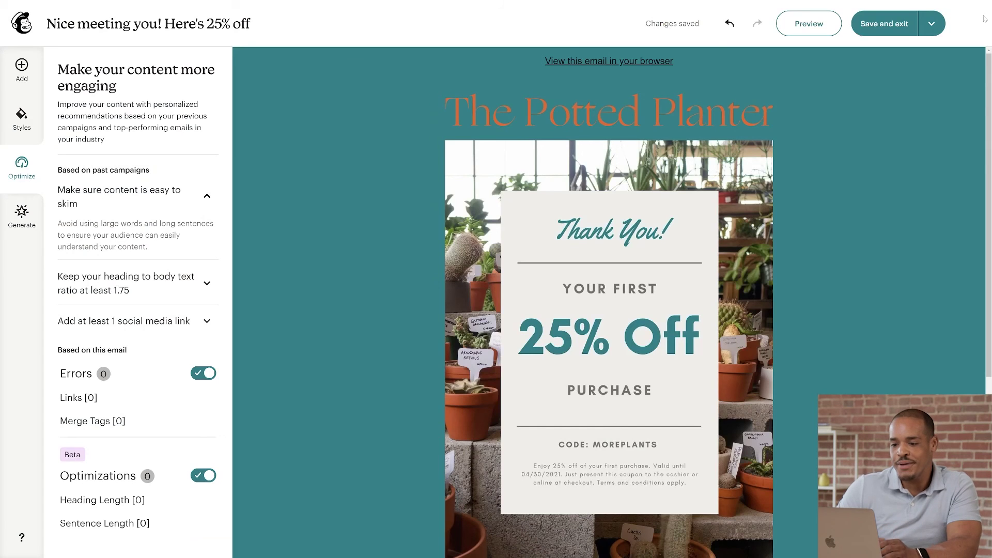
click(890, 26)
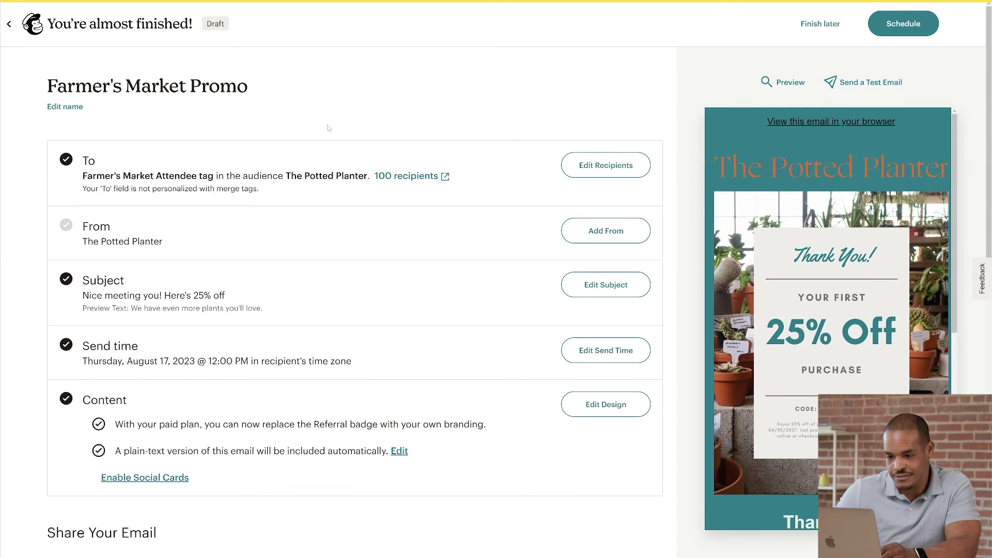
Step: Open the Email Link editor and close it, keeping the nice-meeting-you-heres-25-off URL
scroll(329, 128, down, 5)
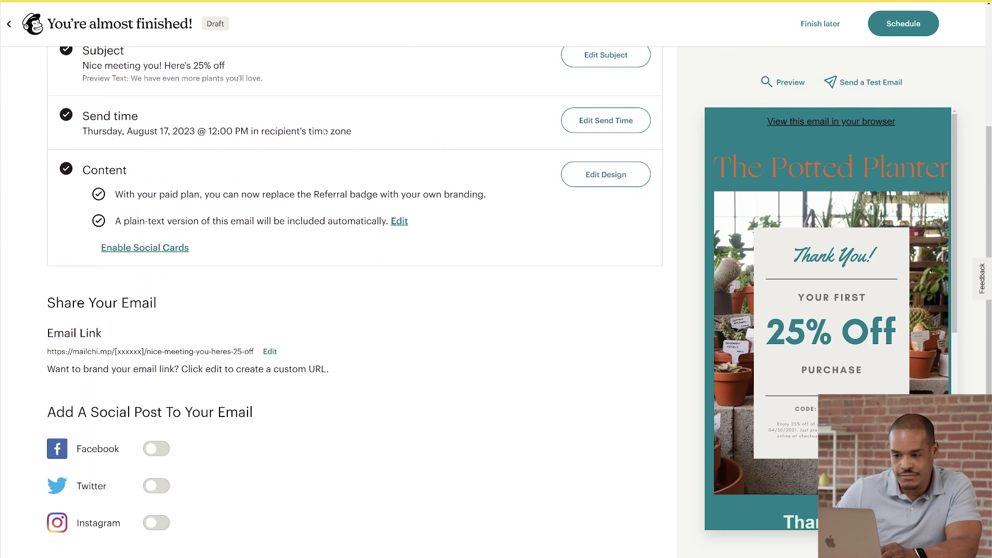
scroll(329, 259, down, 1)
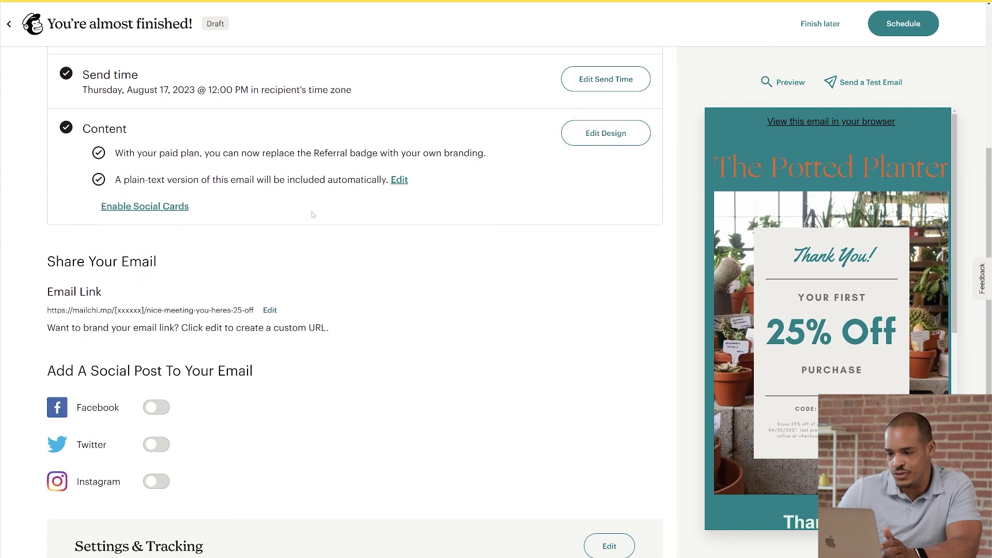
click(269, 310)
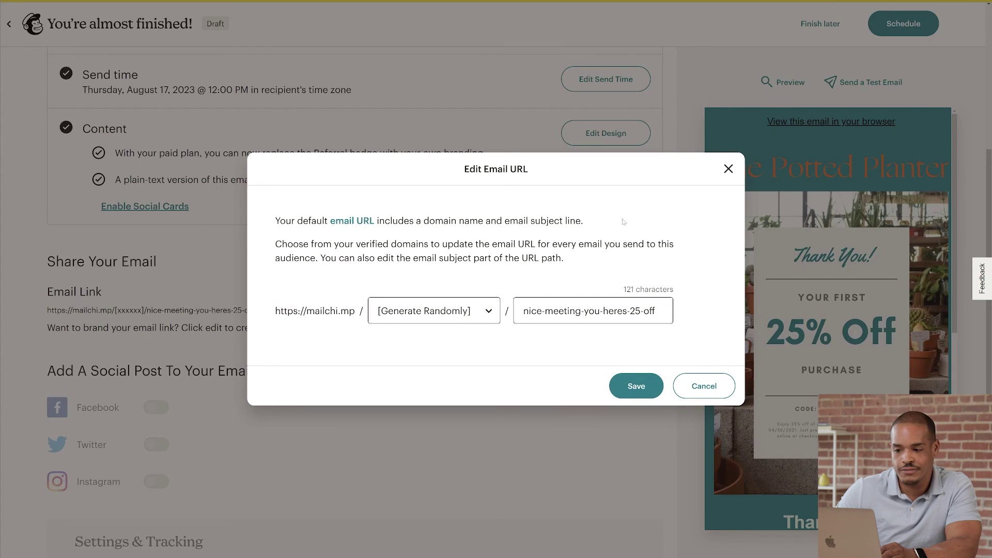
click(728, 169)
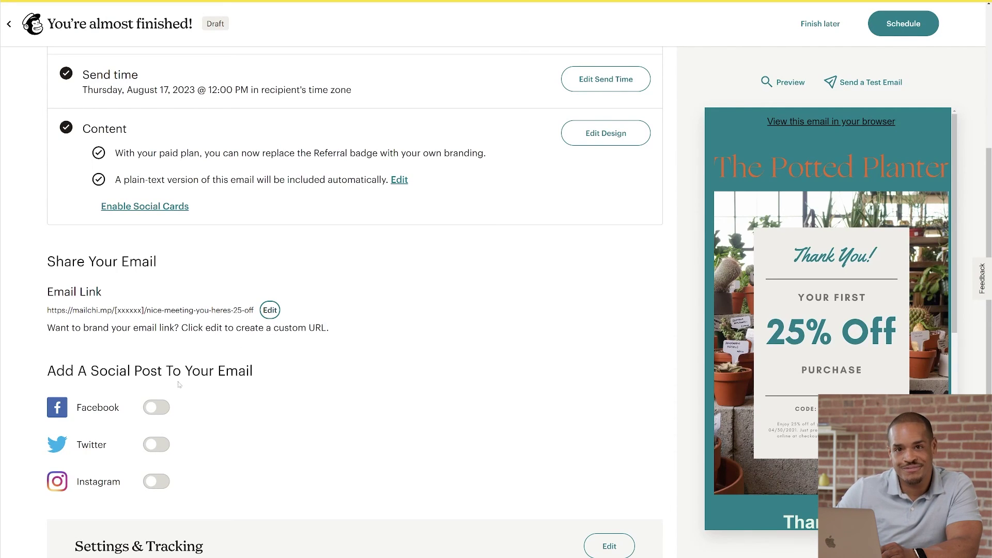
Step: Enable Facebook sharing to The Potted Planter and save the prefilled 'Nice meeting you! Here's 25% off' post
click(153, 409)
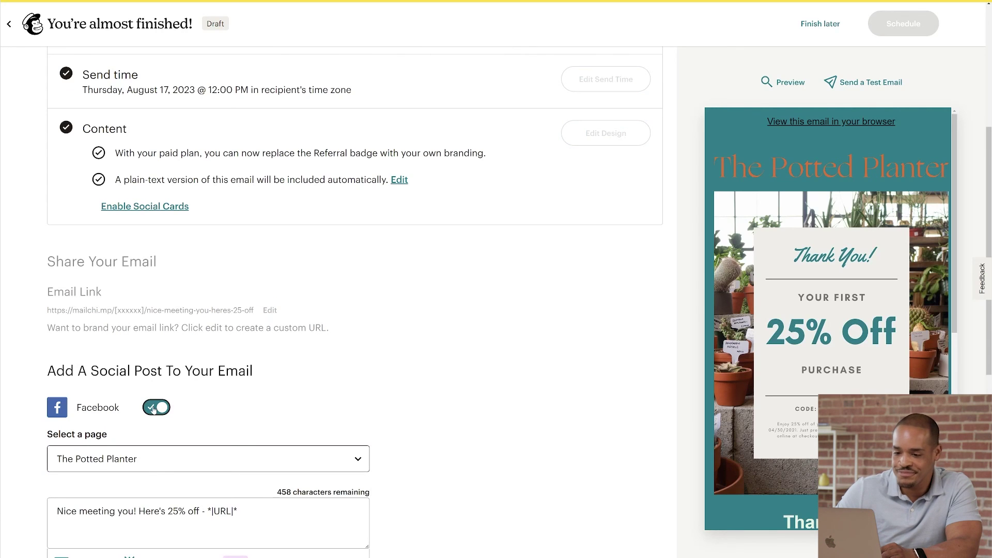
scroll(153, 408, down, 3)
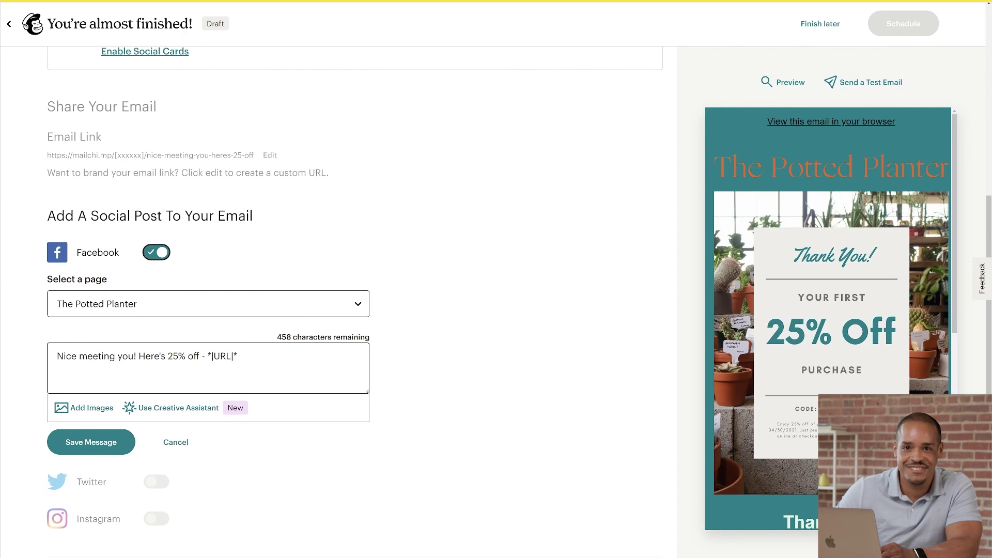
click(103, 440)
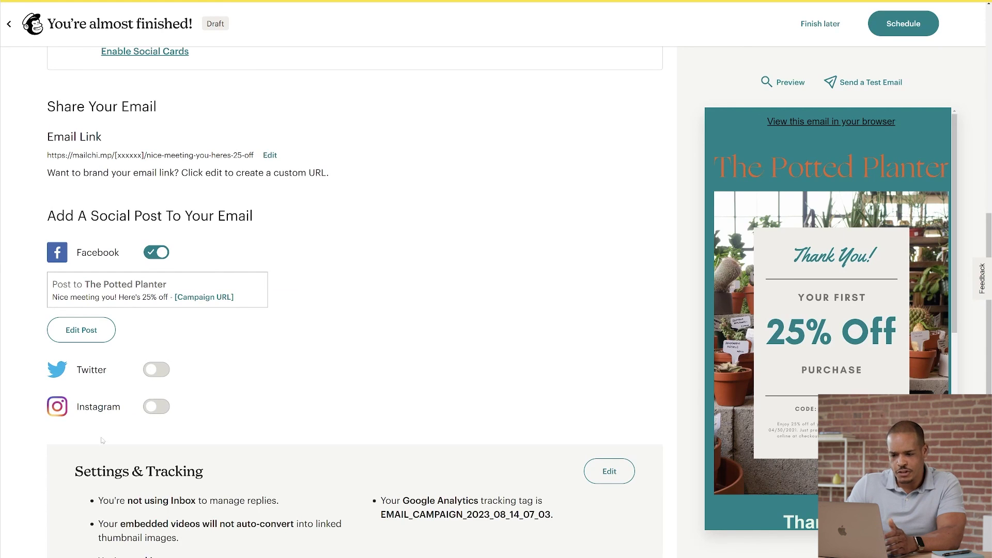
scroll(102, 440, down, 3)
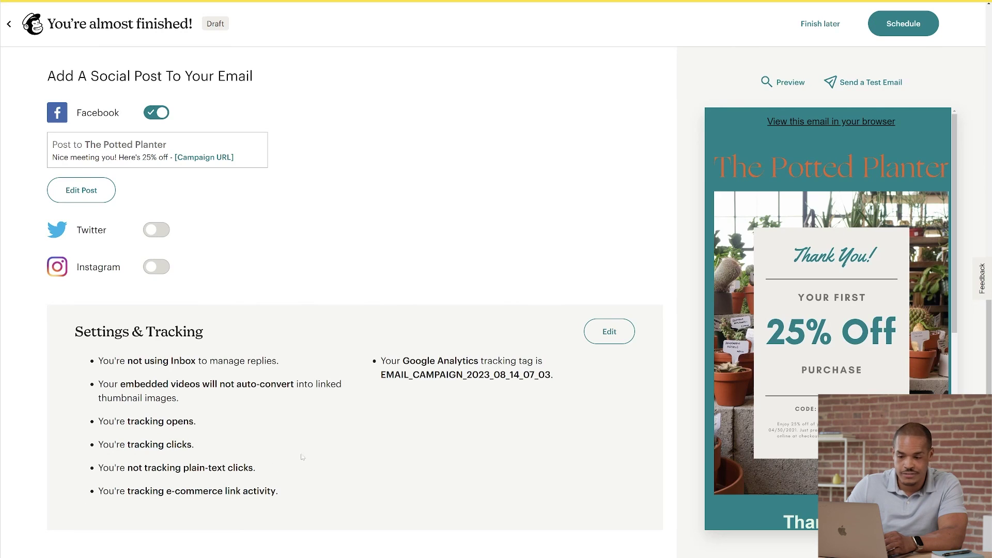
Step: Save tracking settings with opens, clicks, e-commerce and Google Analytics link tracking enabled
click(610, 332)
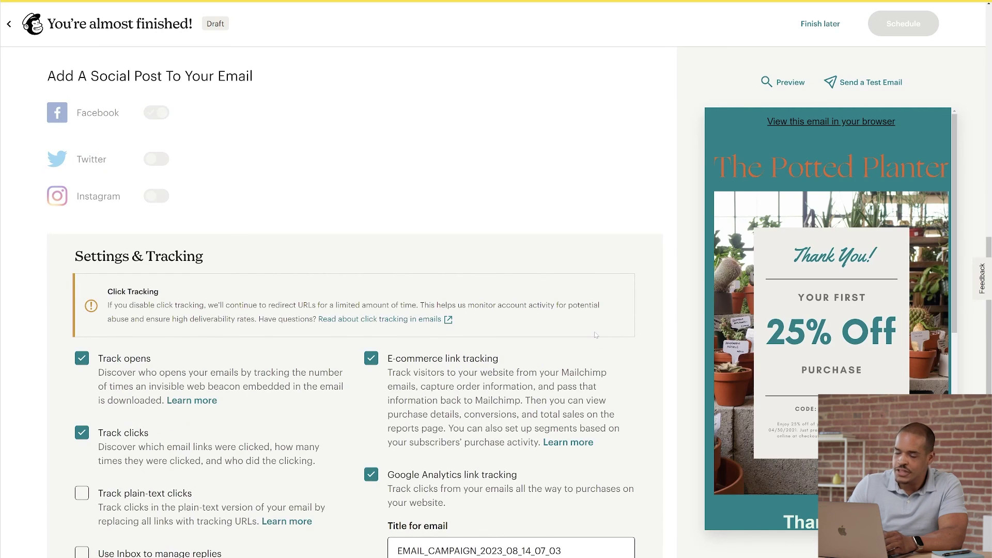
scroll(596, 335, down, 1)
scroll(595, 335, down, 1)
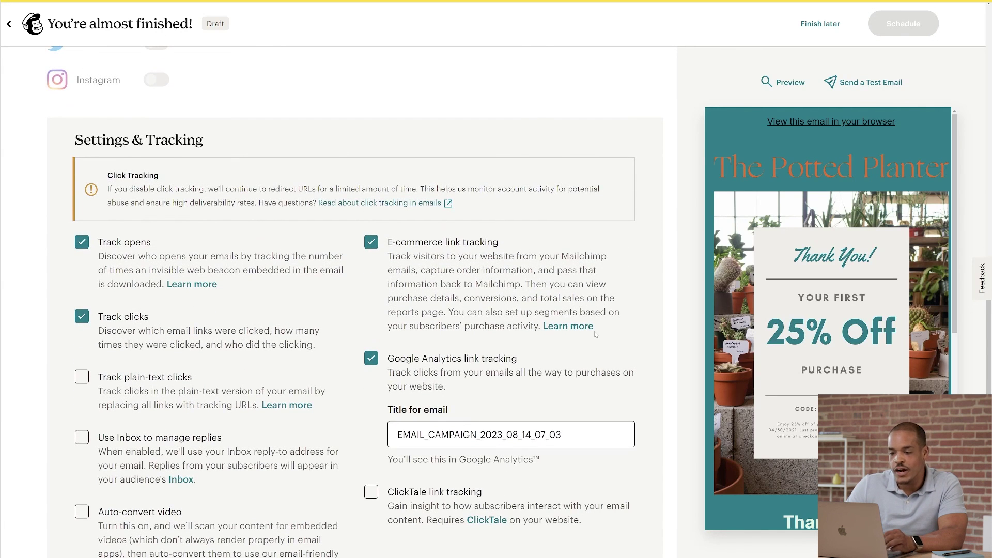
scroll(596, 335, down, 1)
scroll(595, 335, down, 1)
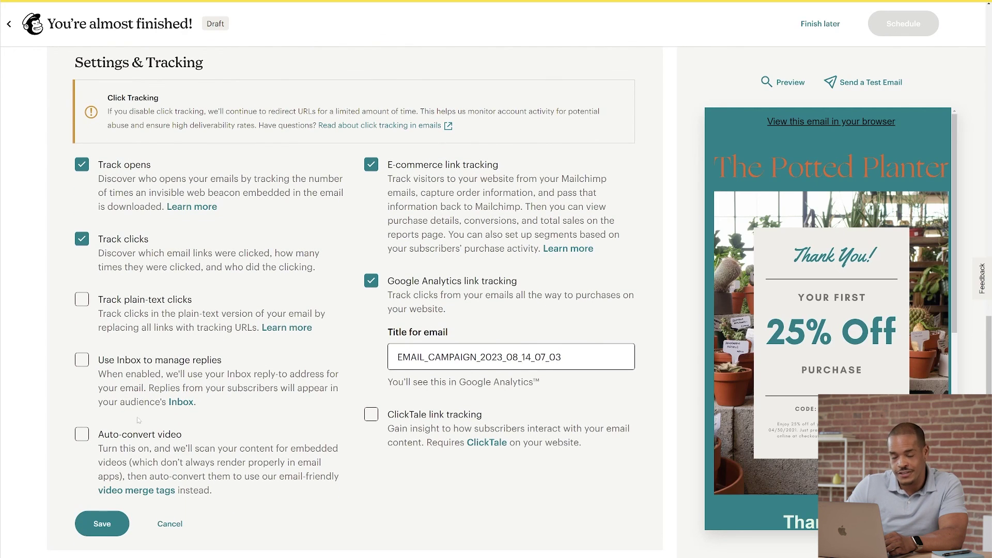
click(87, 528)
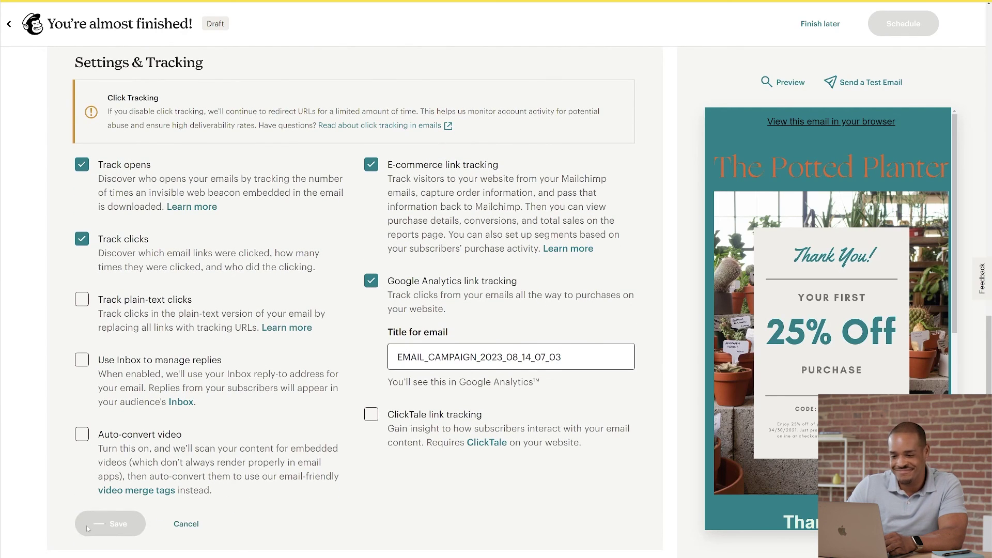